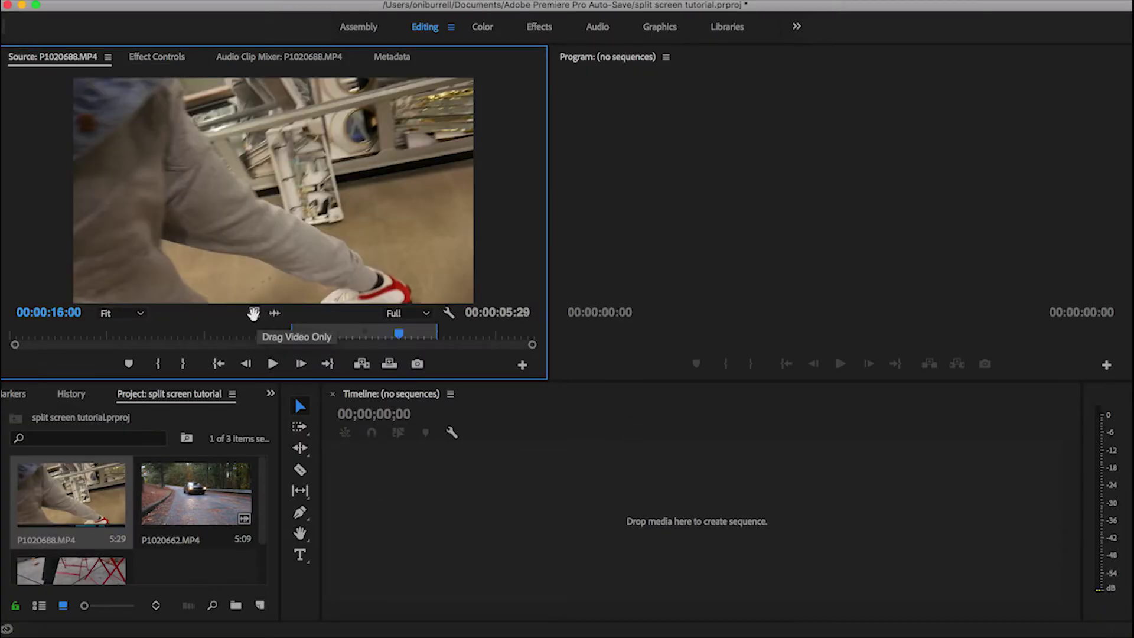
Step: Create a sequence from the video of P1020688.MP4 and insert P1020662.MP4 at its beginning
left_click_drag(254, 313, 338, 484)
double_click(184, 522)
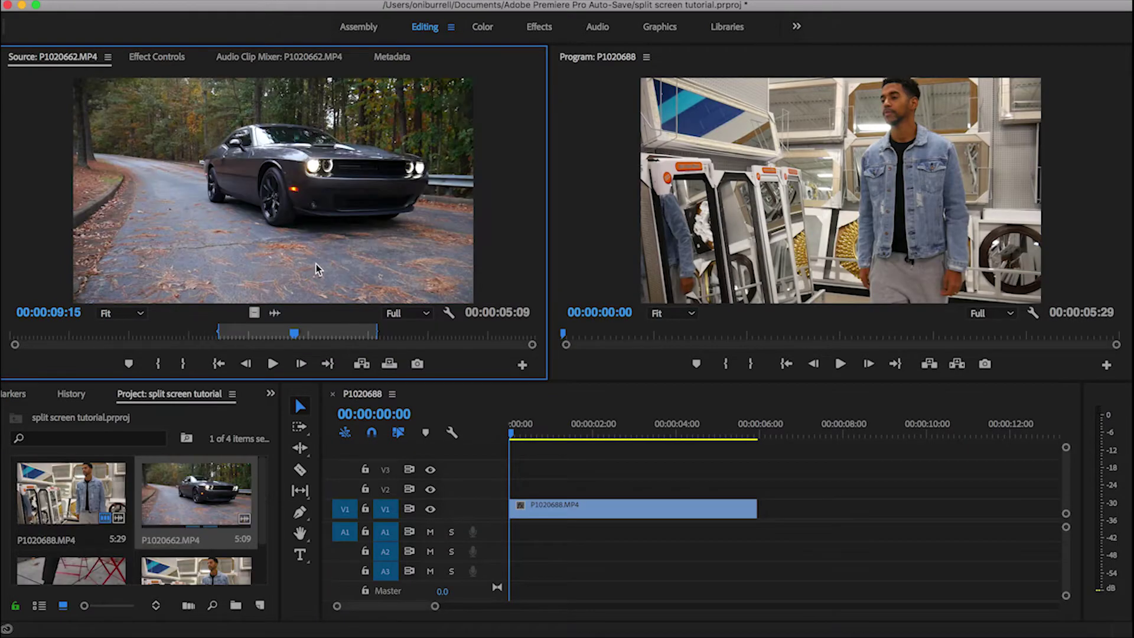
left_click(361, 363)
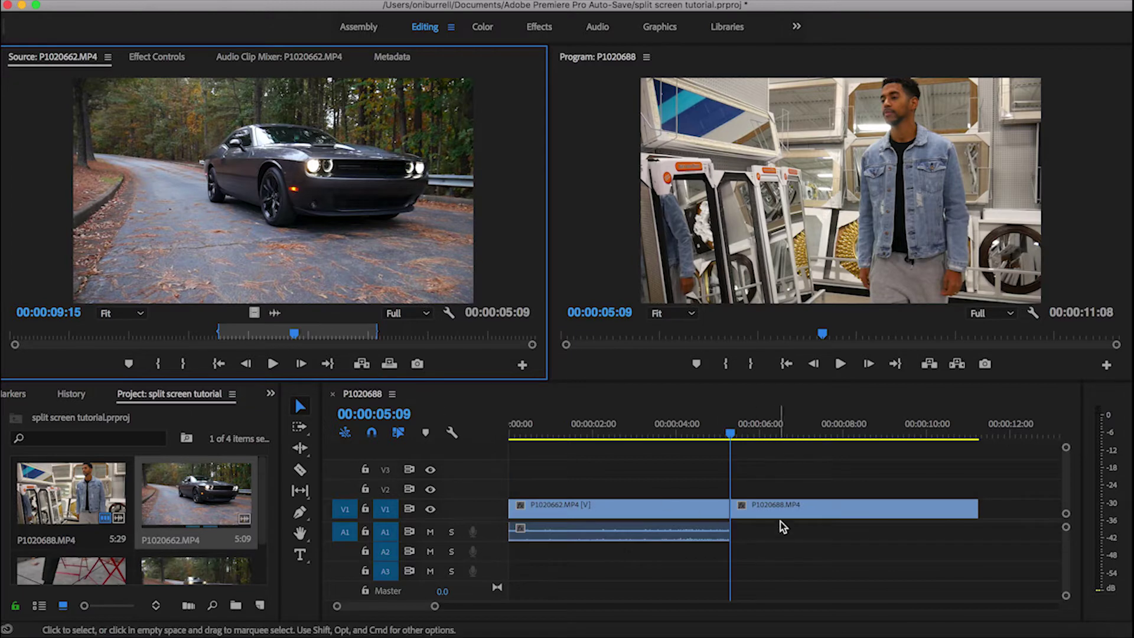
Step: Move P1020688.MP4 to the start of track V2 and trim its end to match the clips above and below
left_click_drag(782, 512, 564, 488)
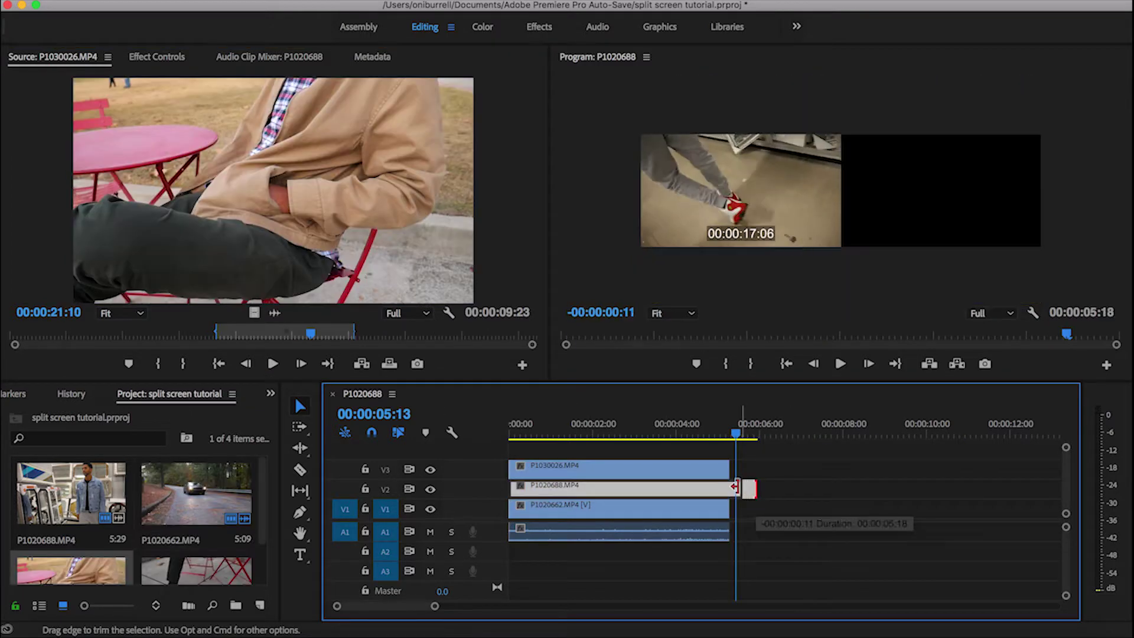
left_click_drag(750, 488, 729, 485)
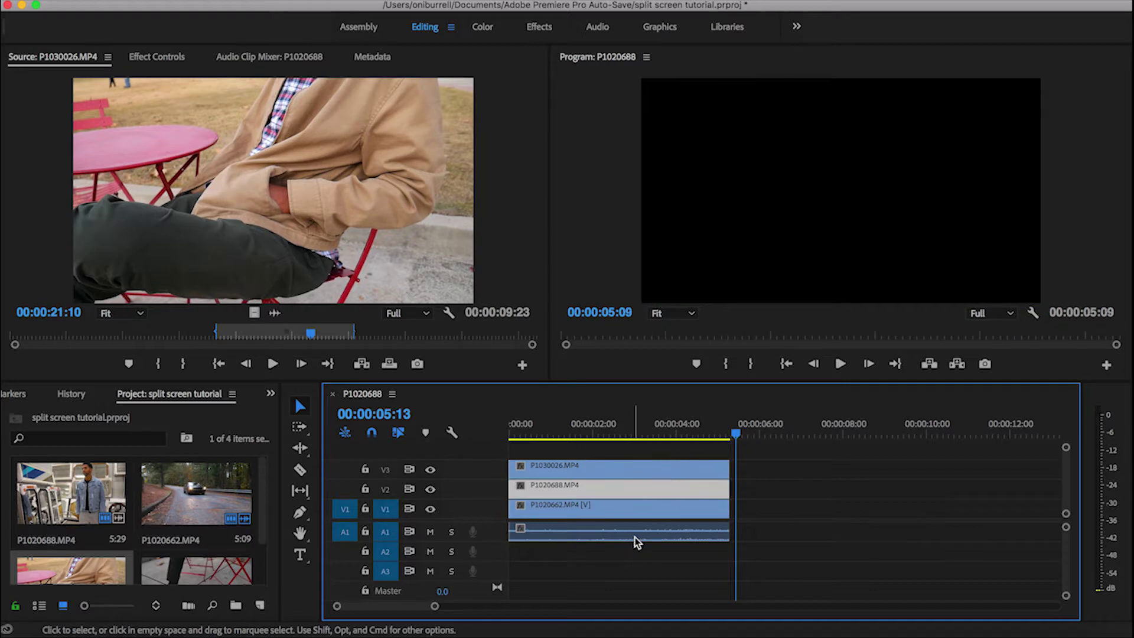
Step: Play the sequence from near its start to preview the stacked clips
left_click(601, 435)
left_click(534, 436)
key("space")
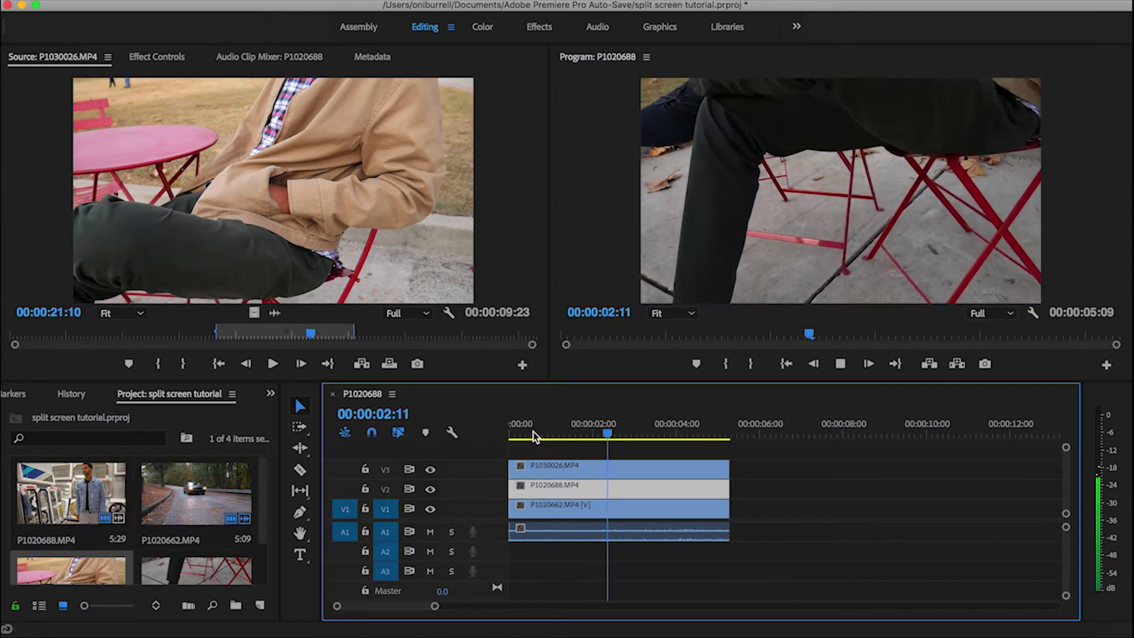
key("space")
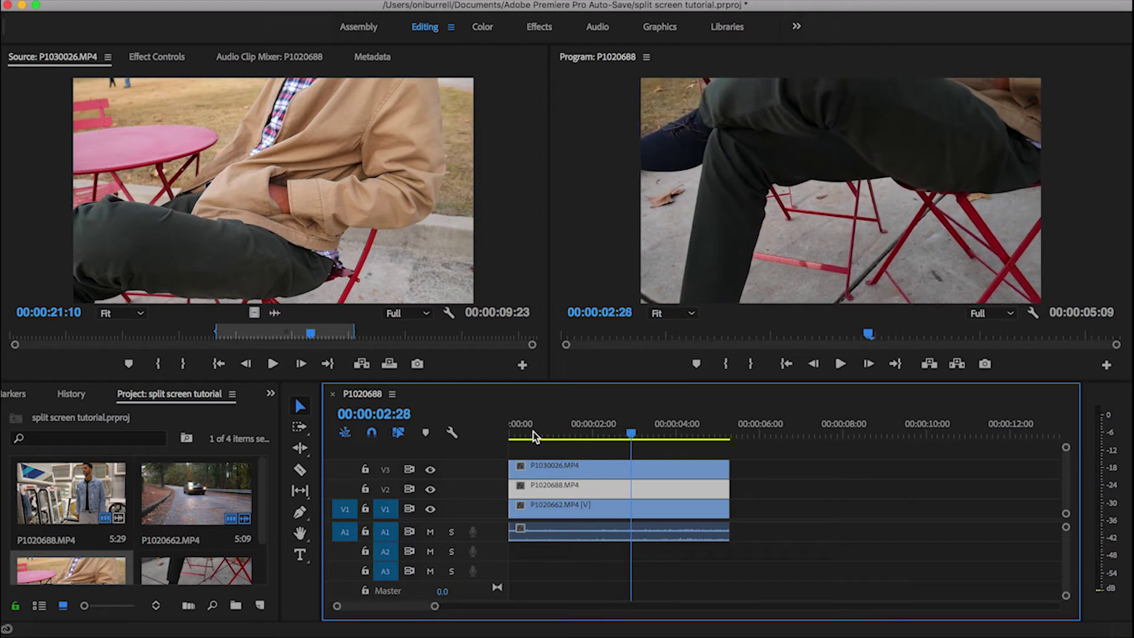
Step: Try shifting P1030026.MP4 horizontally in the frame and reset its position
left_click(593, 468)
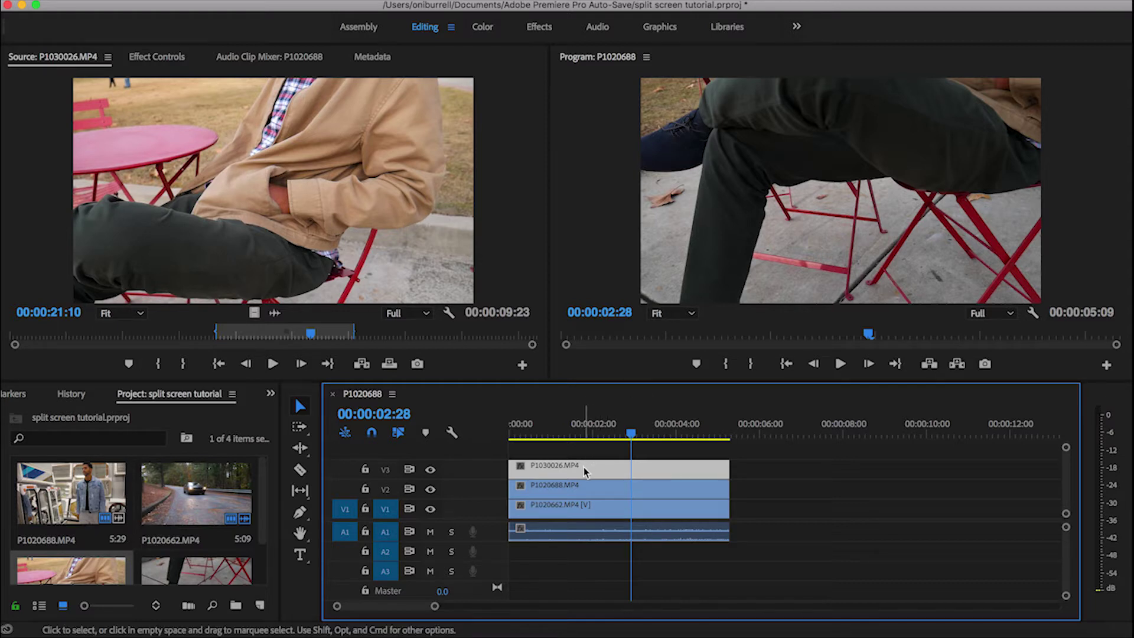
left_click(160, 58)
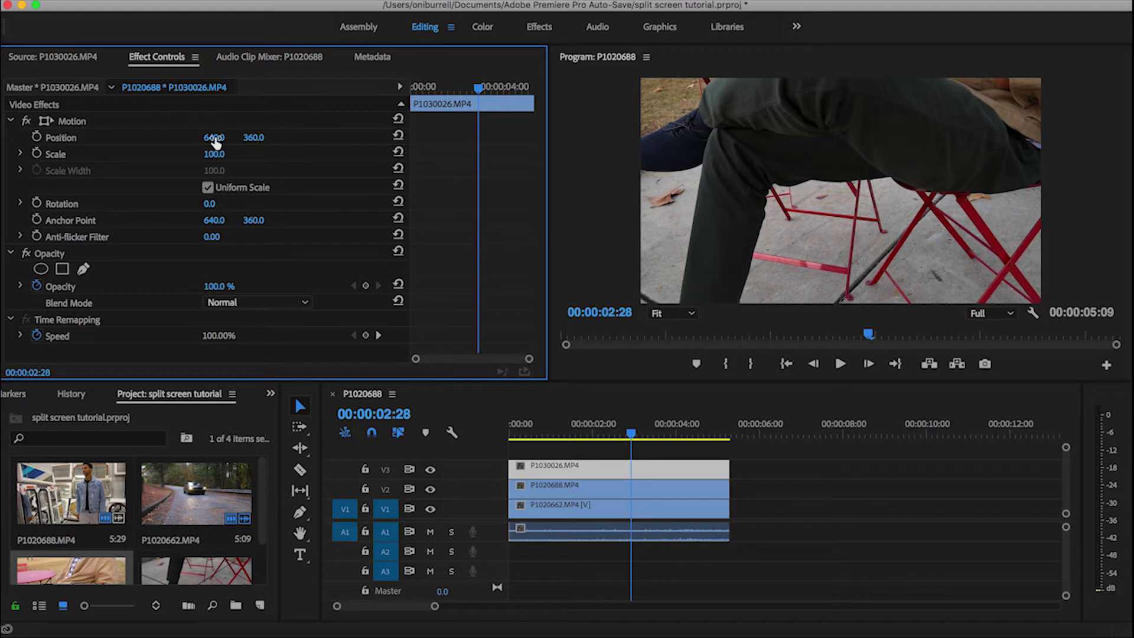
left_click_drag(216, 141, 45, 142)
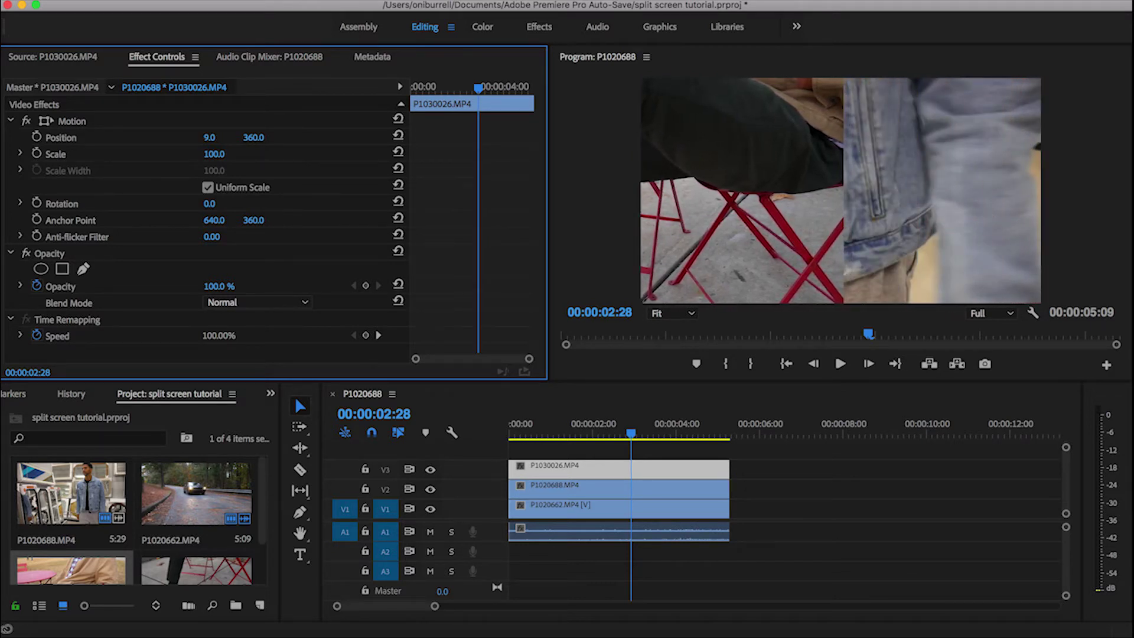
left_click_drag(209, 137, 380, 137)
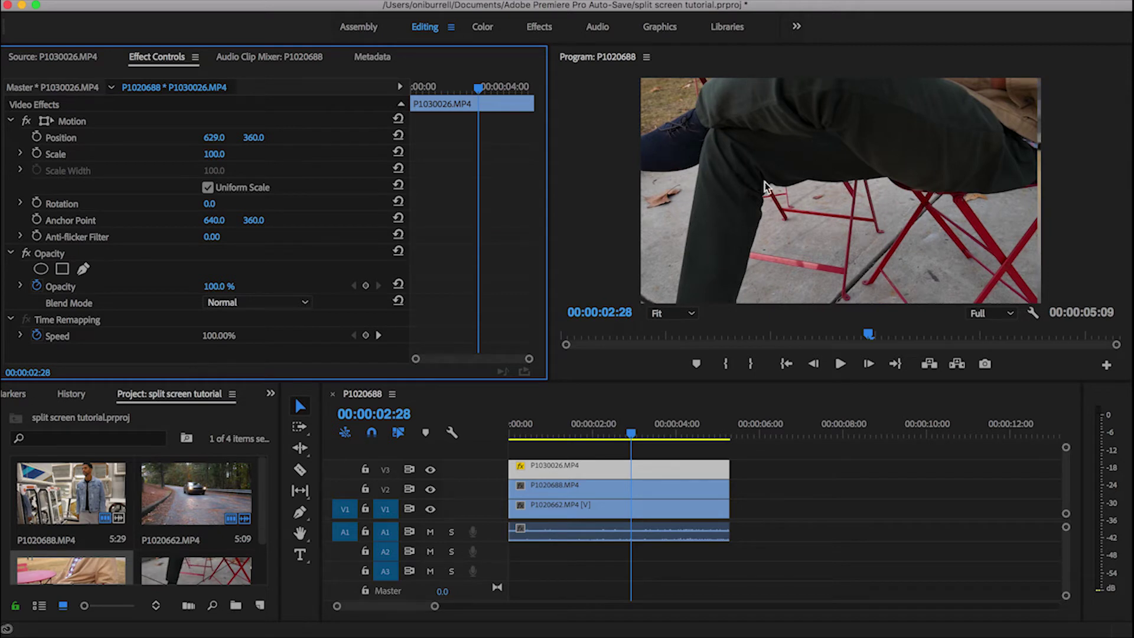
left_click(398, 136)
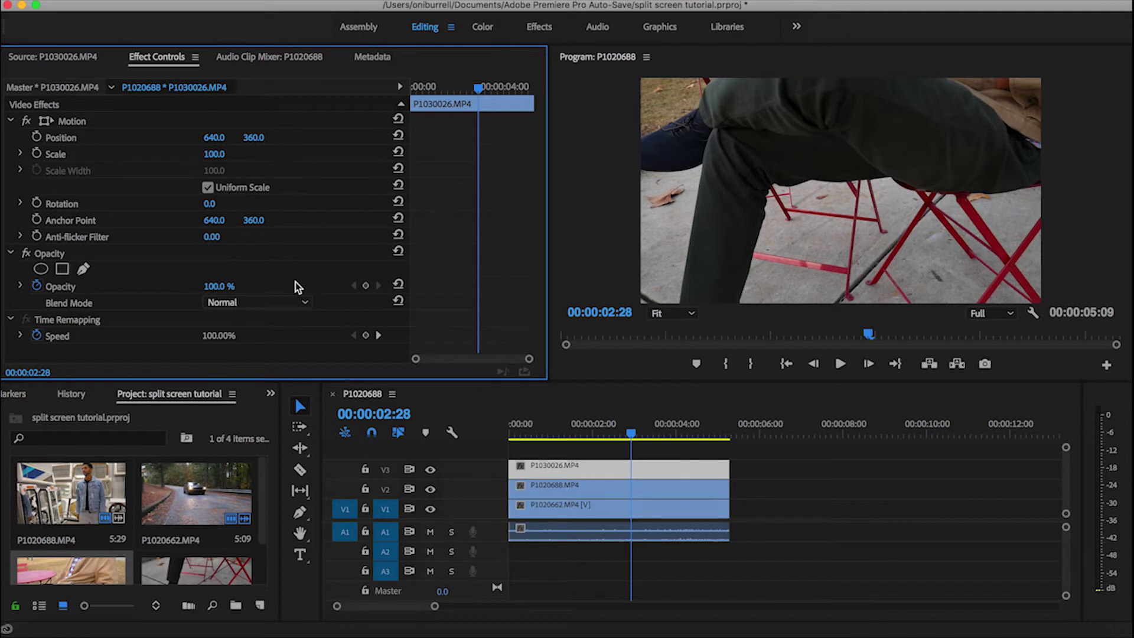
Step: Find the Crop effect and apply it to all three video clips on tracks V1, V2 and V3
left_click(271, 398)
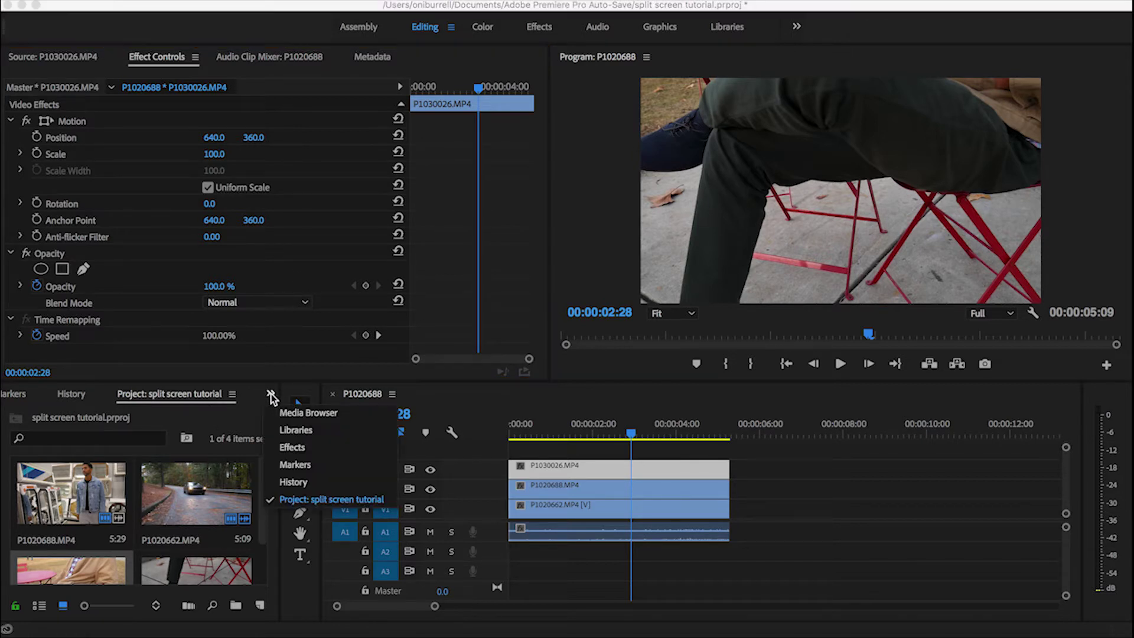
left_click(287, 445)
left_click(100, 416)
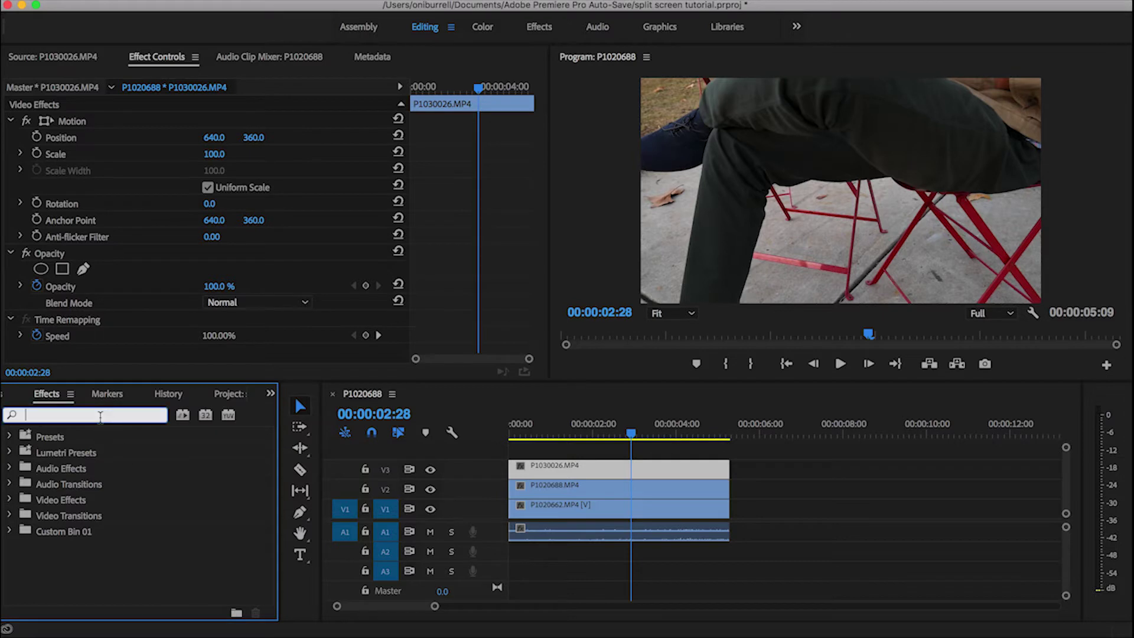
type("crop")
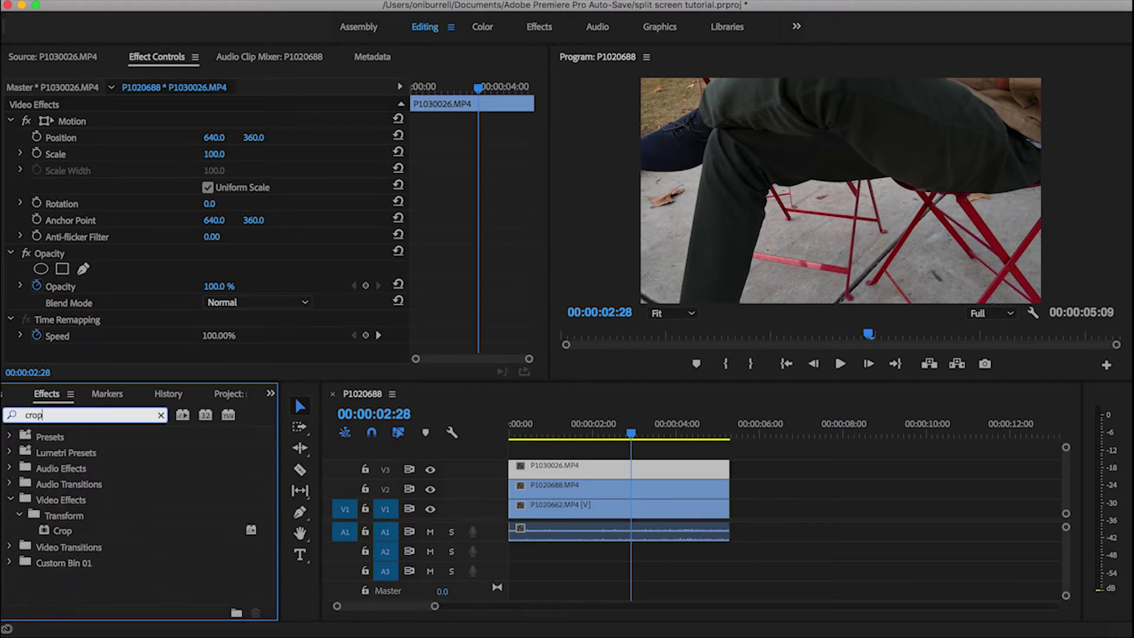
left_click_drag(66, 530, 523, 468)
left_click_drag(66, 530, 529, 491)
left_click_drag(66, 531, 526, 511)
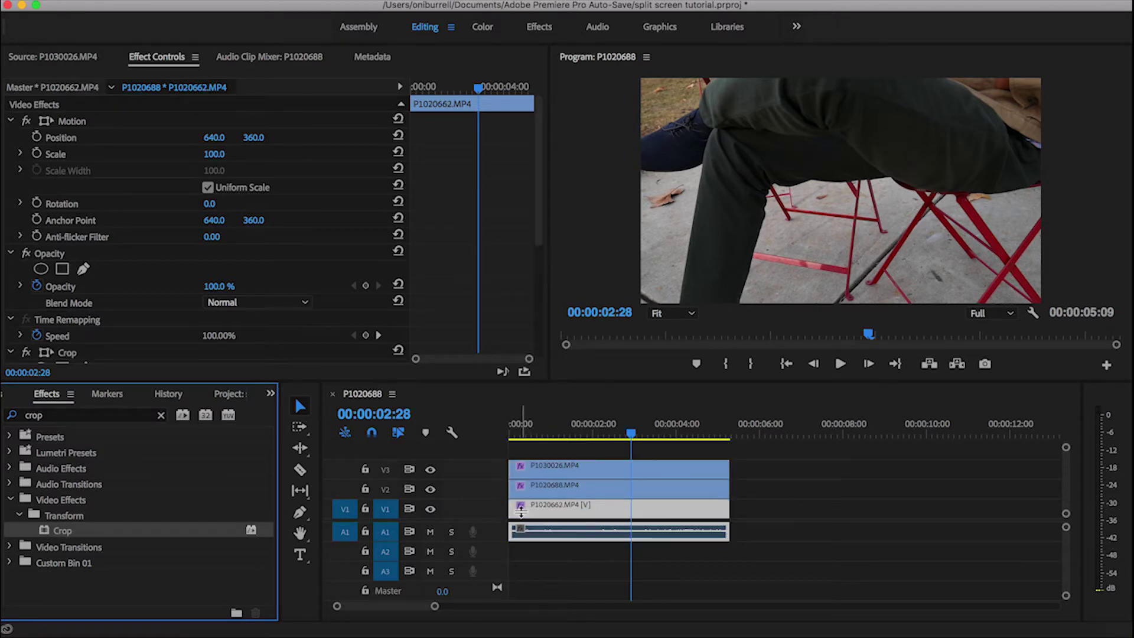
Step: Crop the right side of P1030026.MP4 on track V3 by 25%
left_click(555, 470)
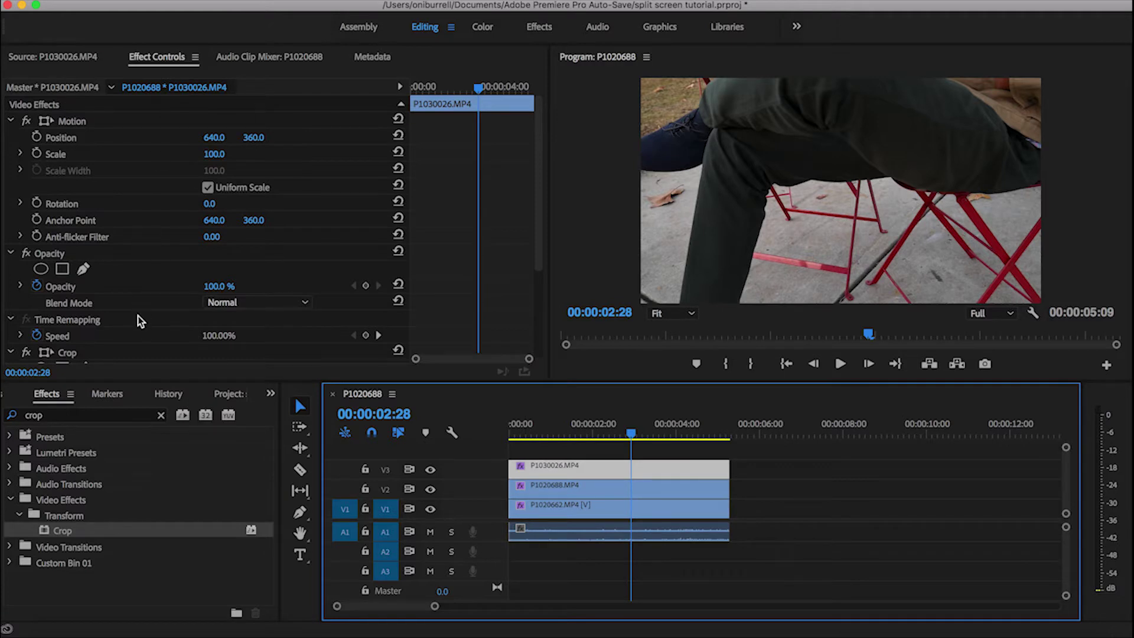
scroll(140, 321, "down", 5)
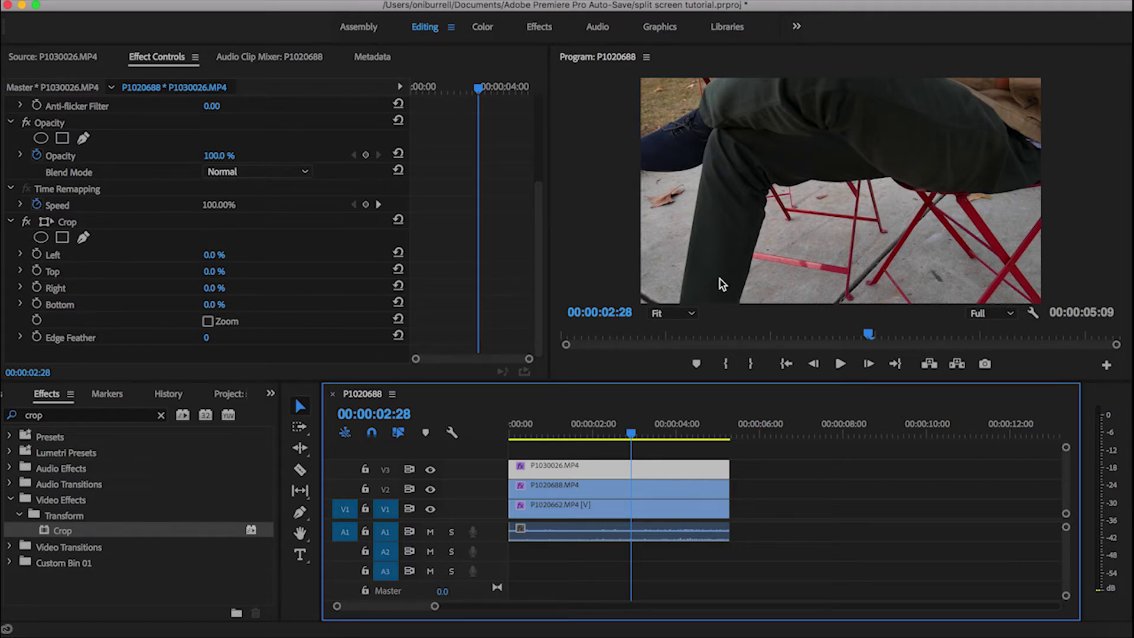
left_click(224, 283)
left_click(224, 284)
type("25")
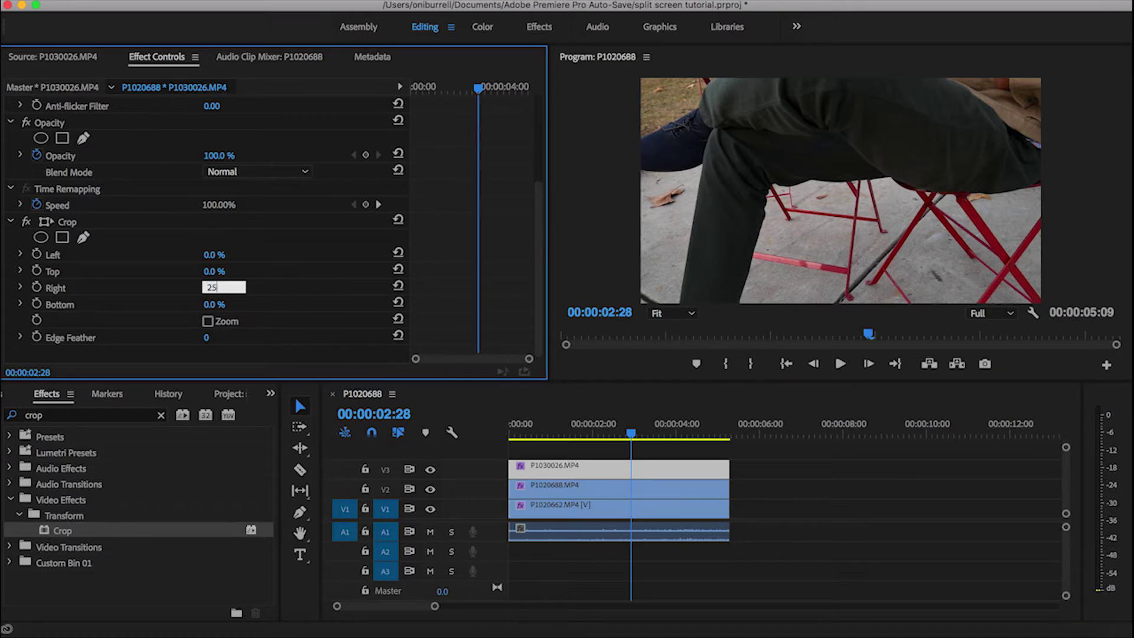
key("Return")
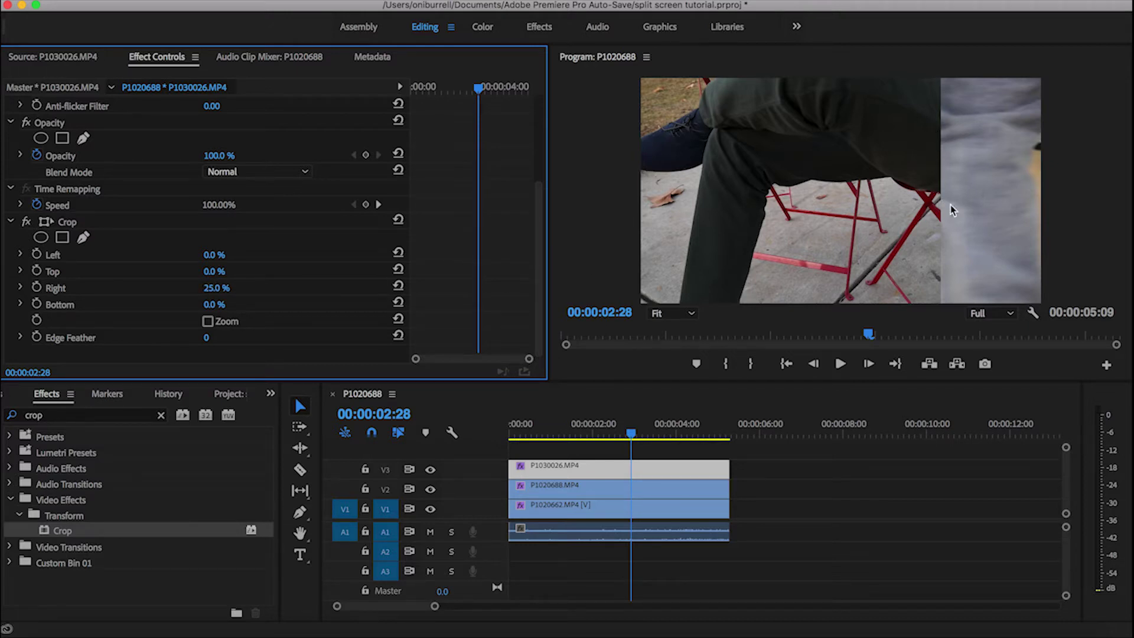
Step: Scale P1030026.MP4 to 72 and move it to the frame's lower-left corner, at about 456, 466
left_click(578, 435)
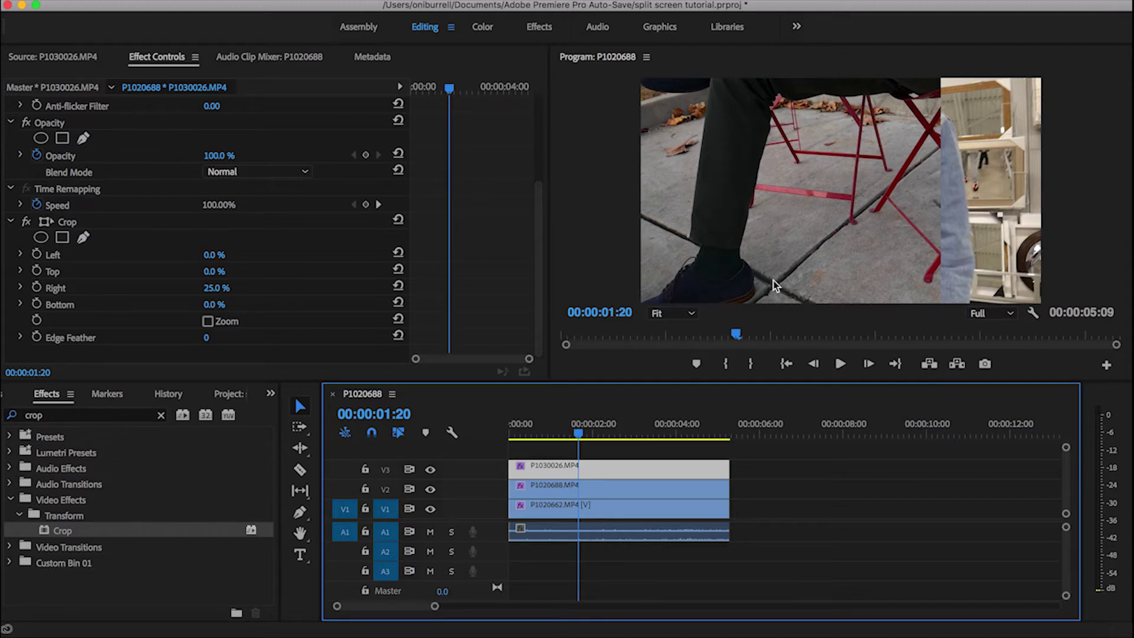
scroll(178, 189, "up", 5)
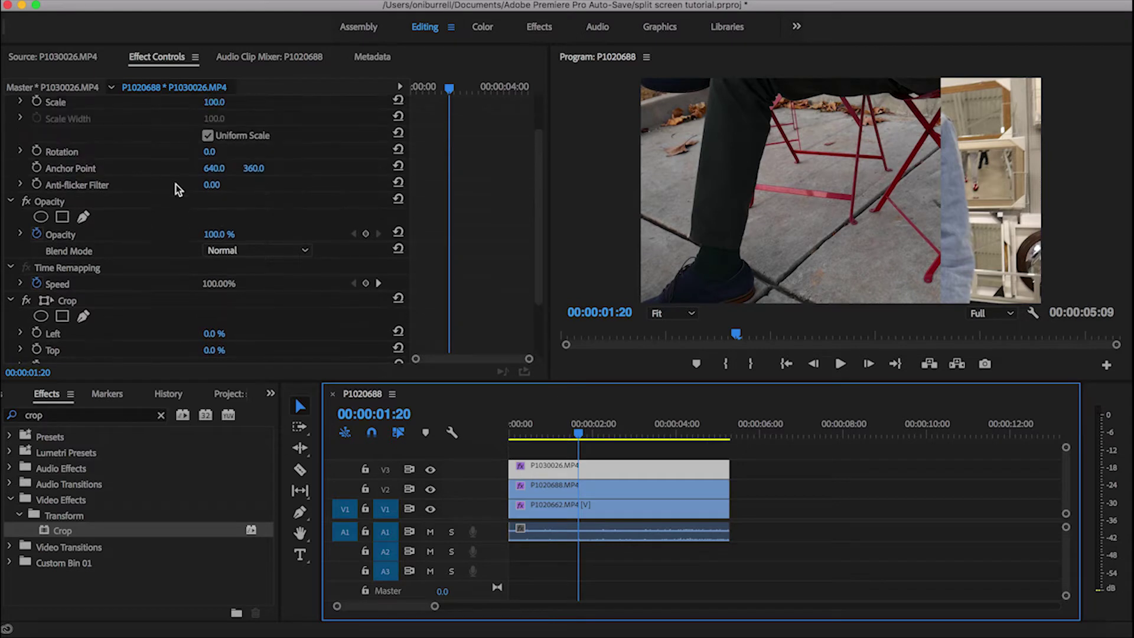
left_click_drag(213, 153, 197, 154)
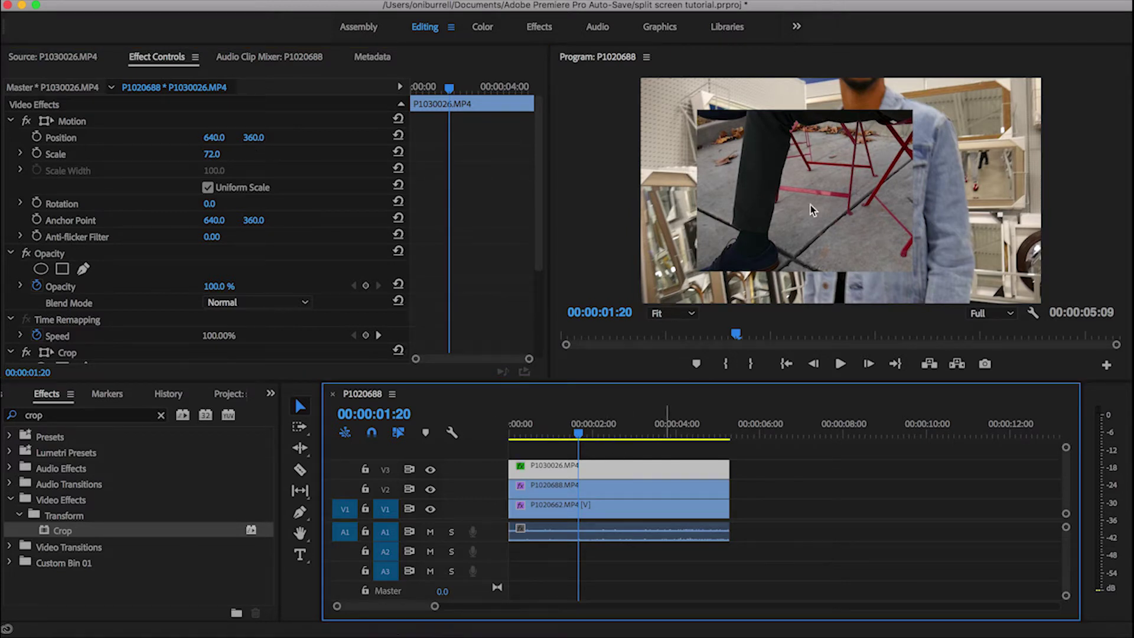
left_click(790, 195)
left_click_drag(786, 161, 728, 194)
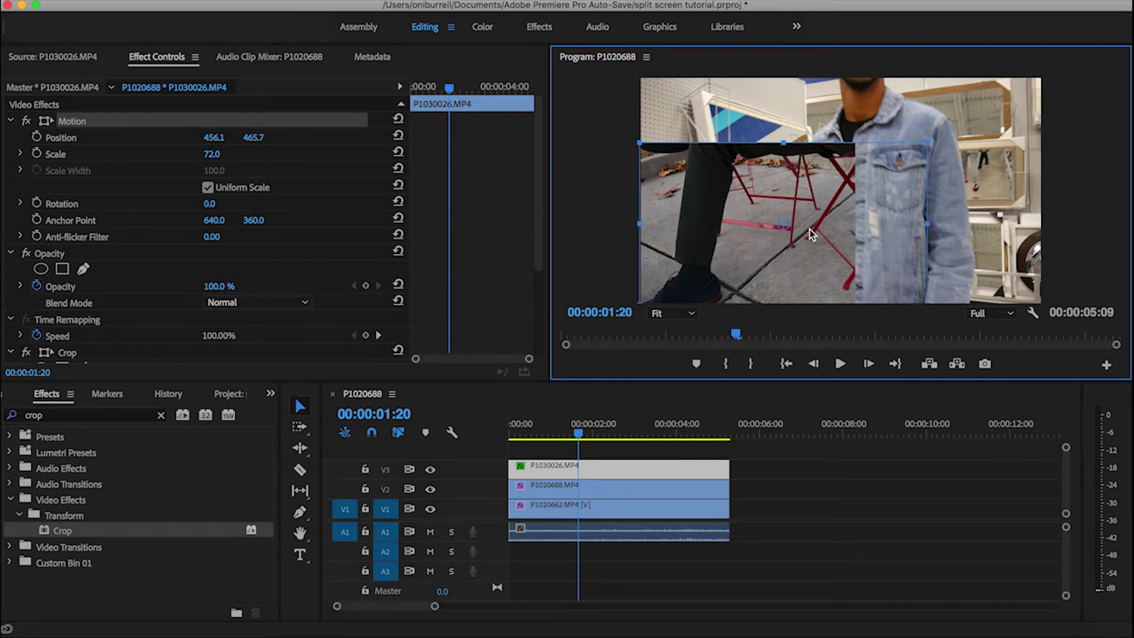
Step: Play the sequence from the beginning to check the framing of the scaled clip
left_click(512, 436)
key("space")
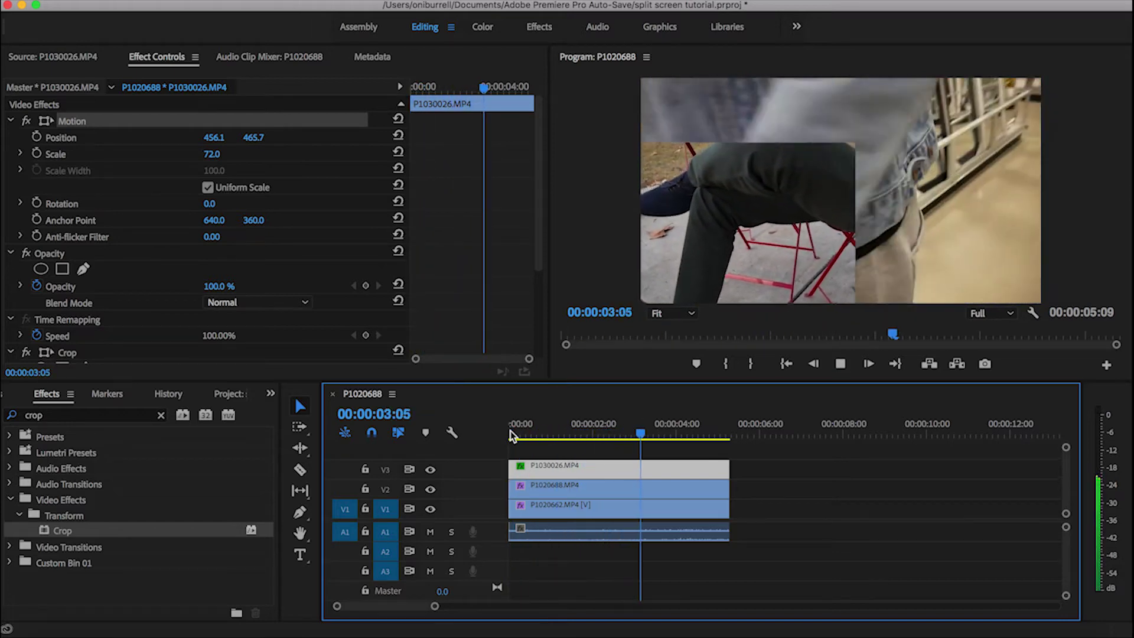
key("space")
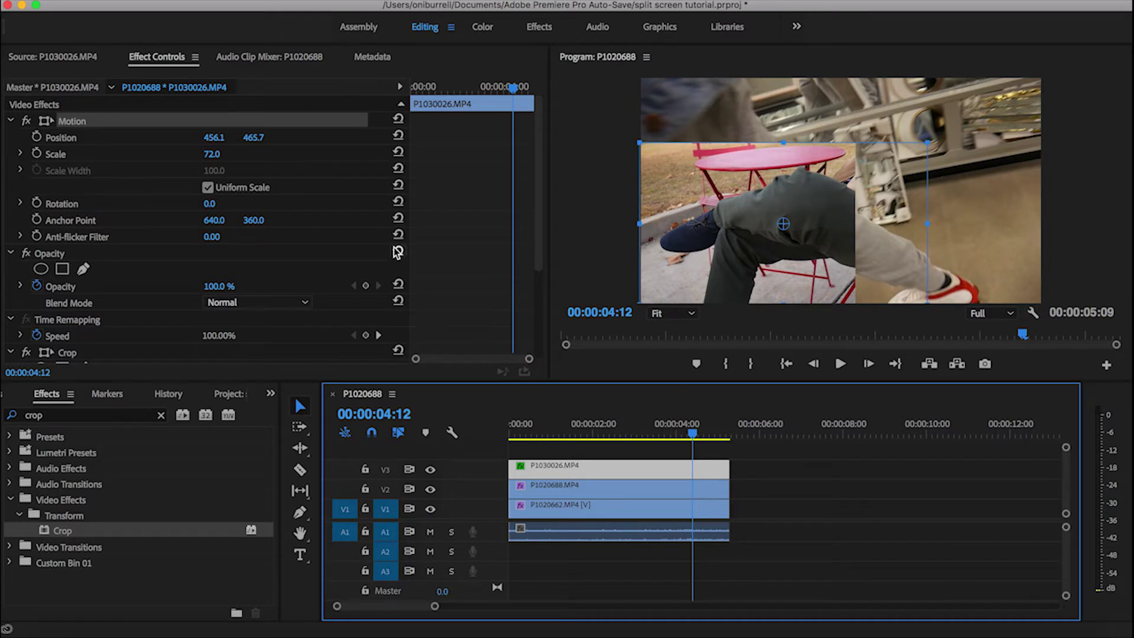
Step: Crop the top of P1030026.MP4 by 7% and check the framing near the start of the sequence
scroll(177, 286, "down", 5)
left_click(224, 270)
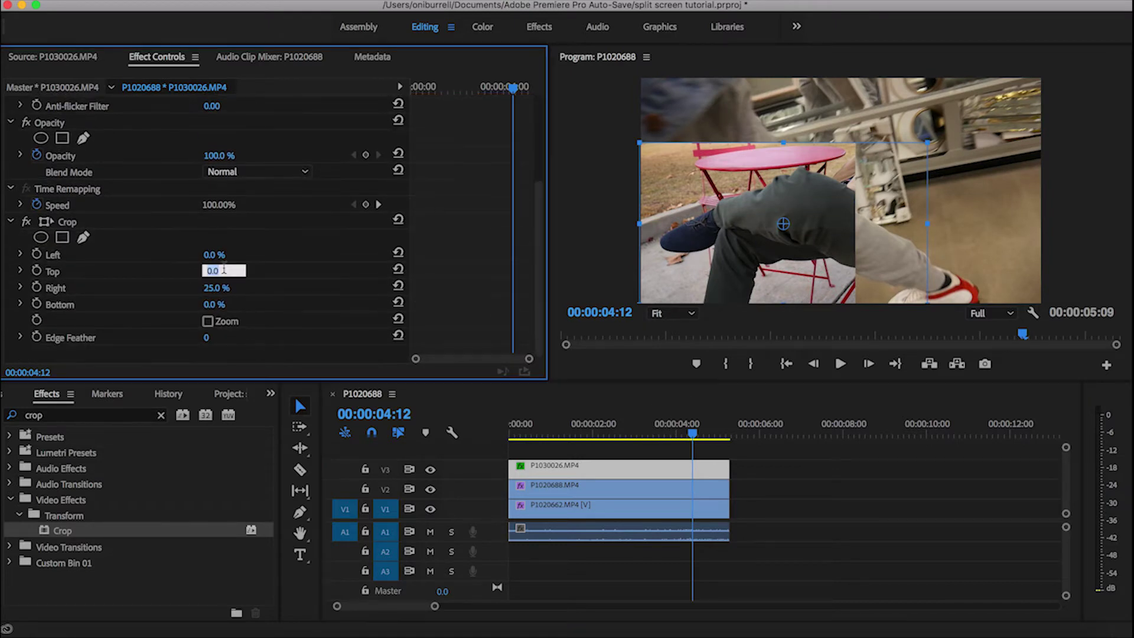
type("7")
key("Return")
left_click(542, 425)
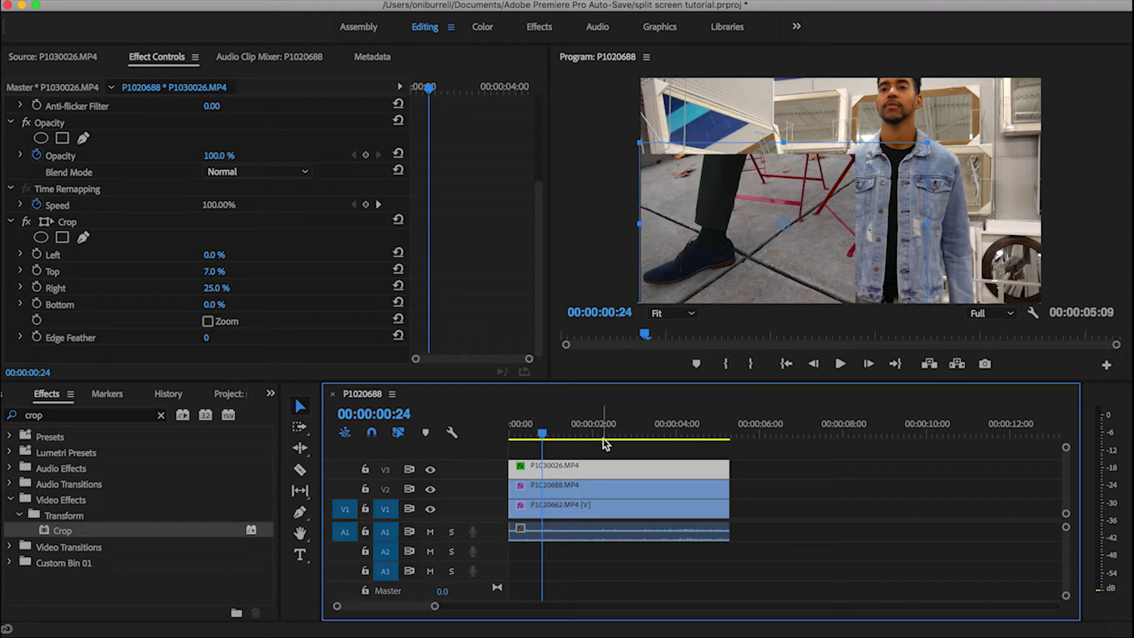
Step: Crop P1020688.MP4 on track V2 by 45% on the left and 20% on the right
left_click(593, 489)
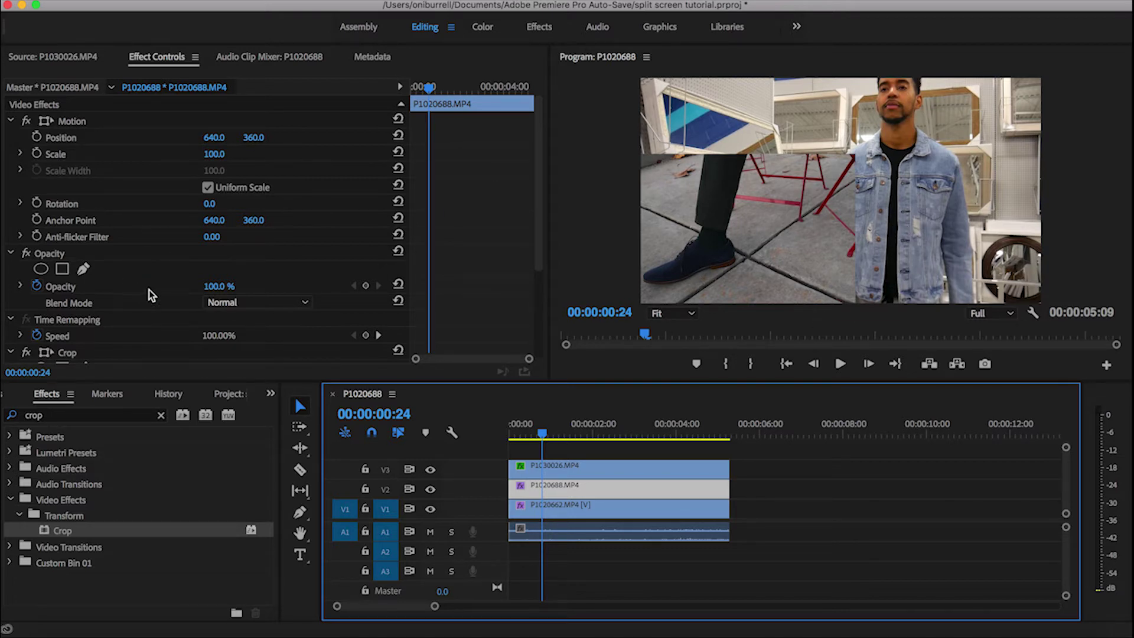
scroll(153, 293, "down", 5)
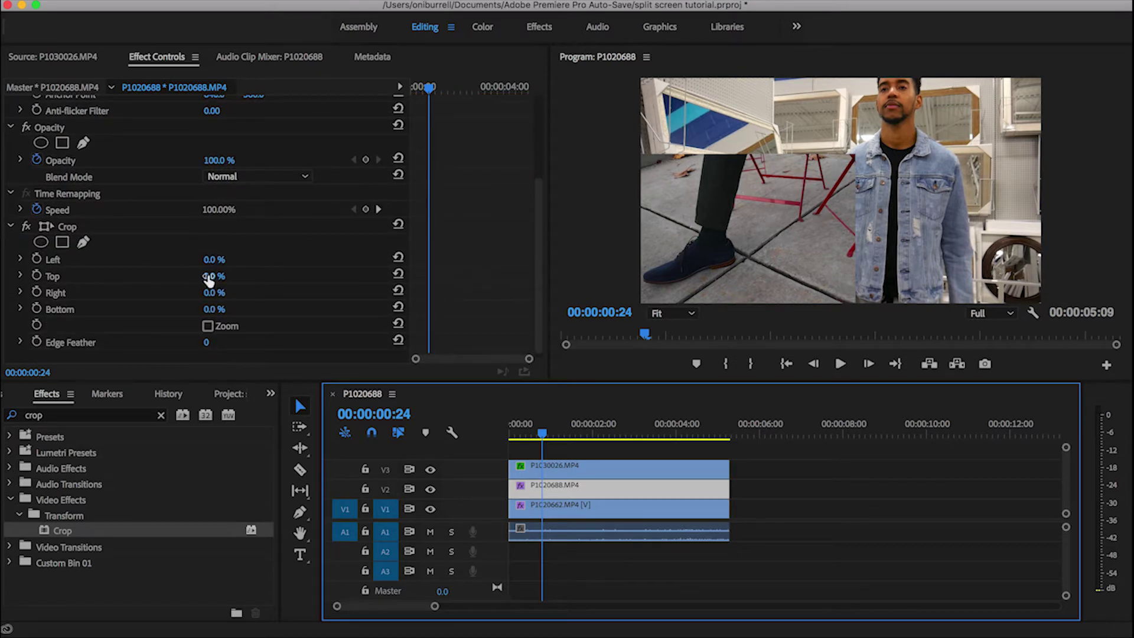
left_click(212, 259)
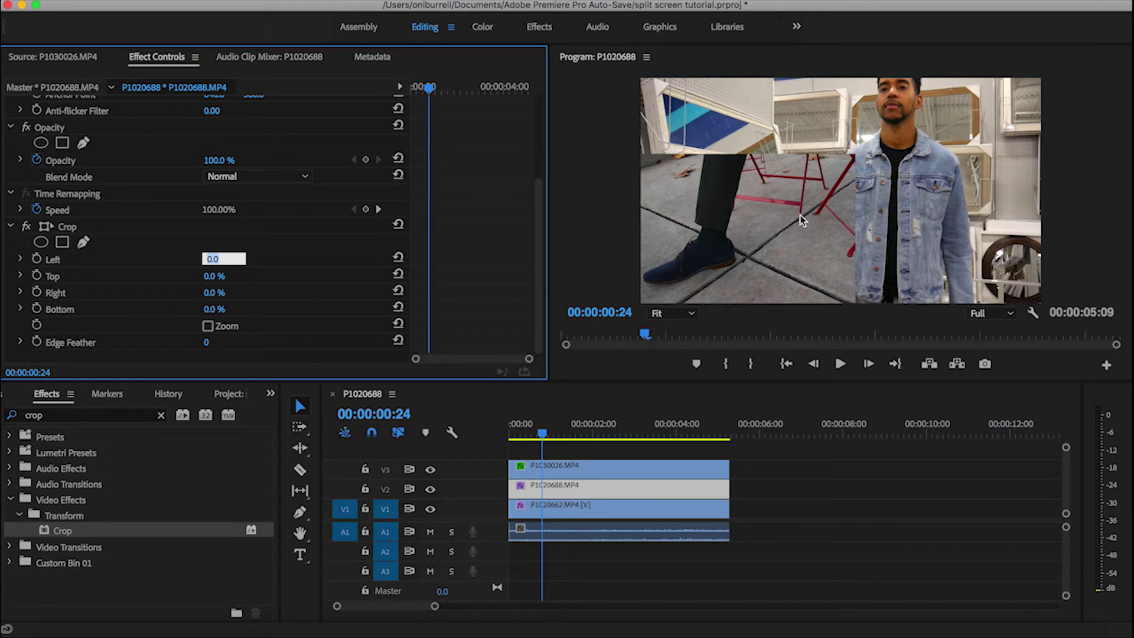
type("45")
key("Return")
left_click(224, 291)
type("20")
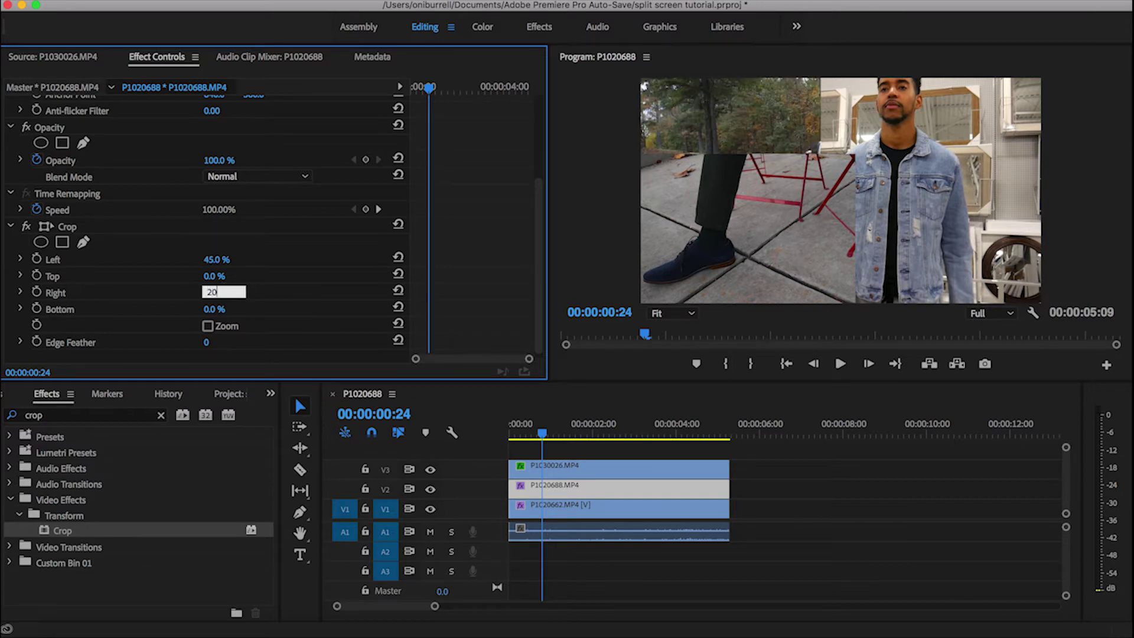
key("Return")
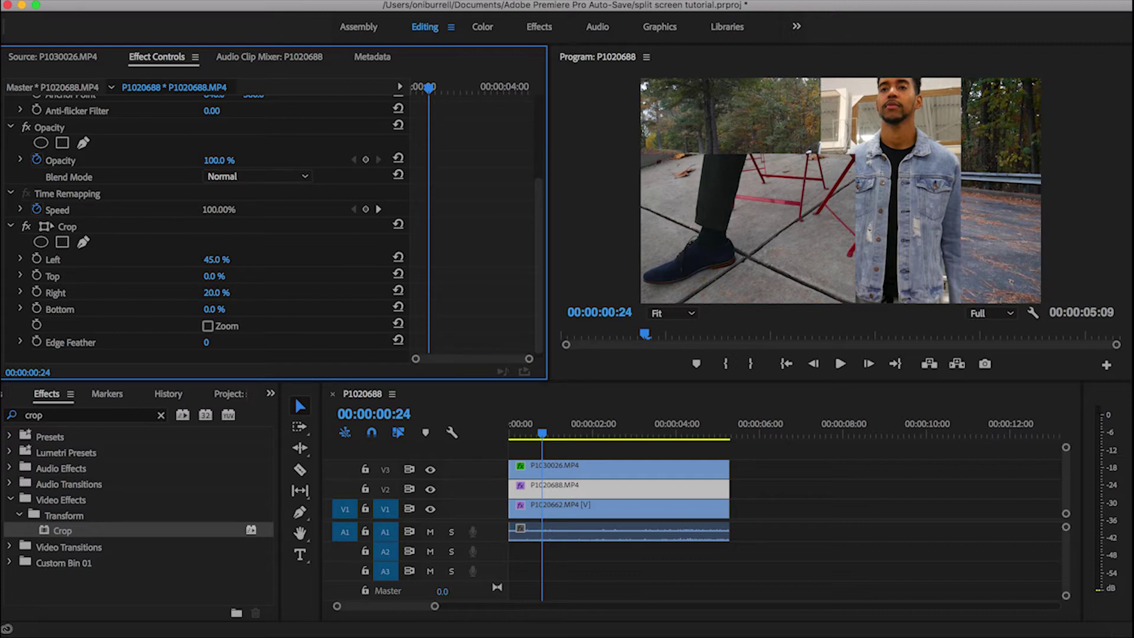
Step: Shift P1020688.MP4 horizontally to an X position of 654
scroll(167, 247, "up", 5)
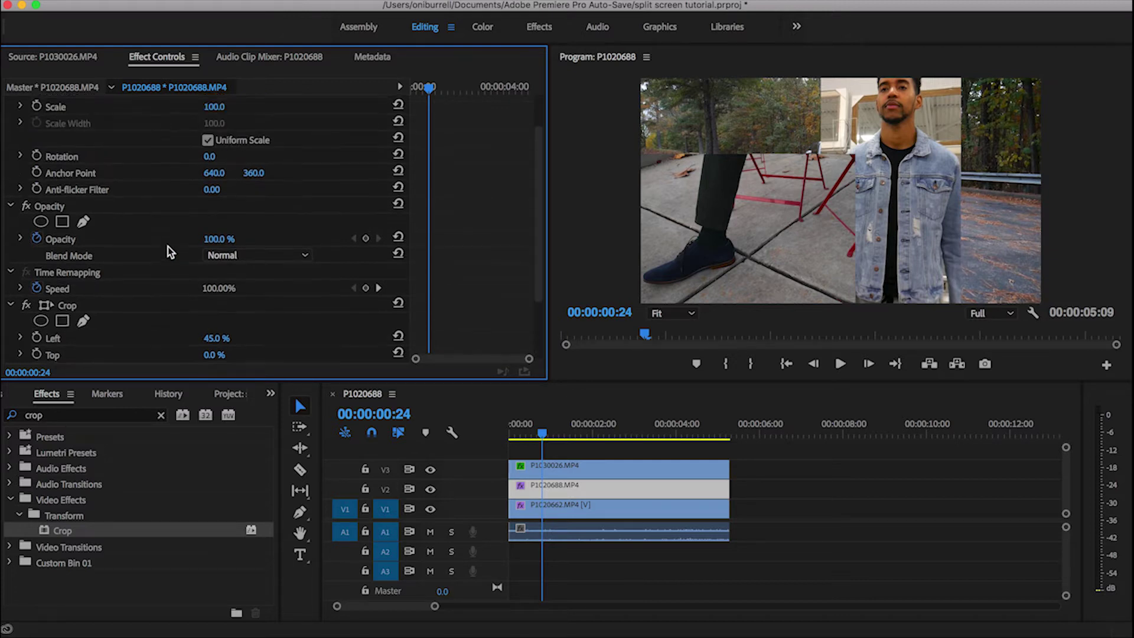
left_click_drag(211, 145, 219, 145)
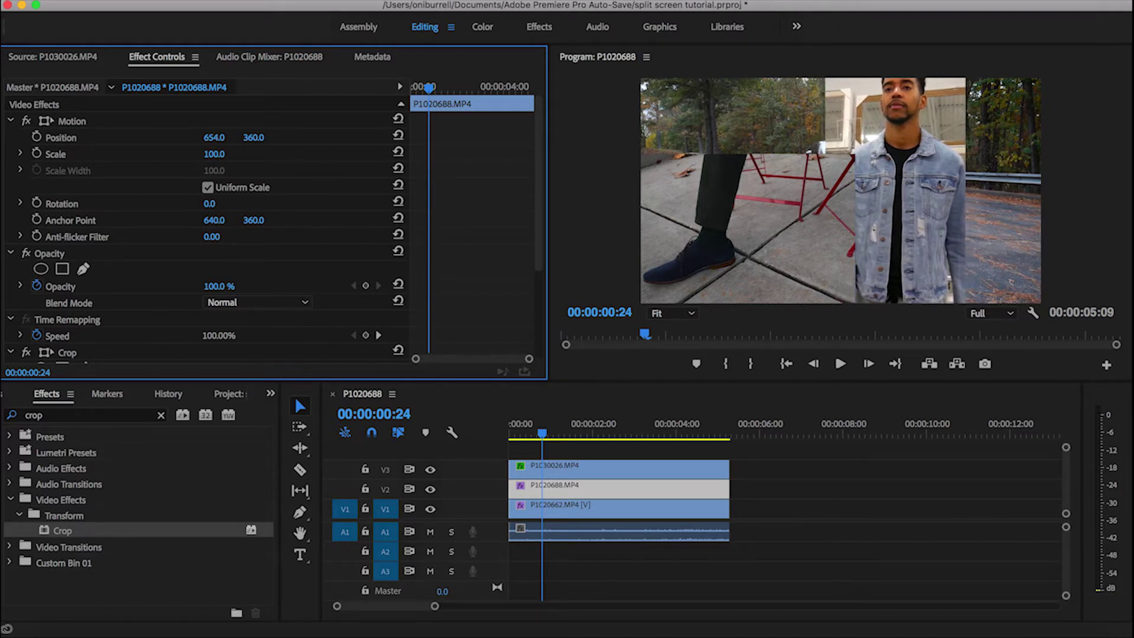
left_click(873, 115)
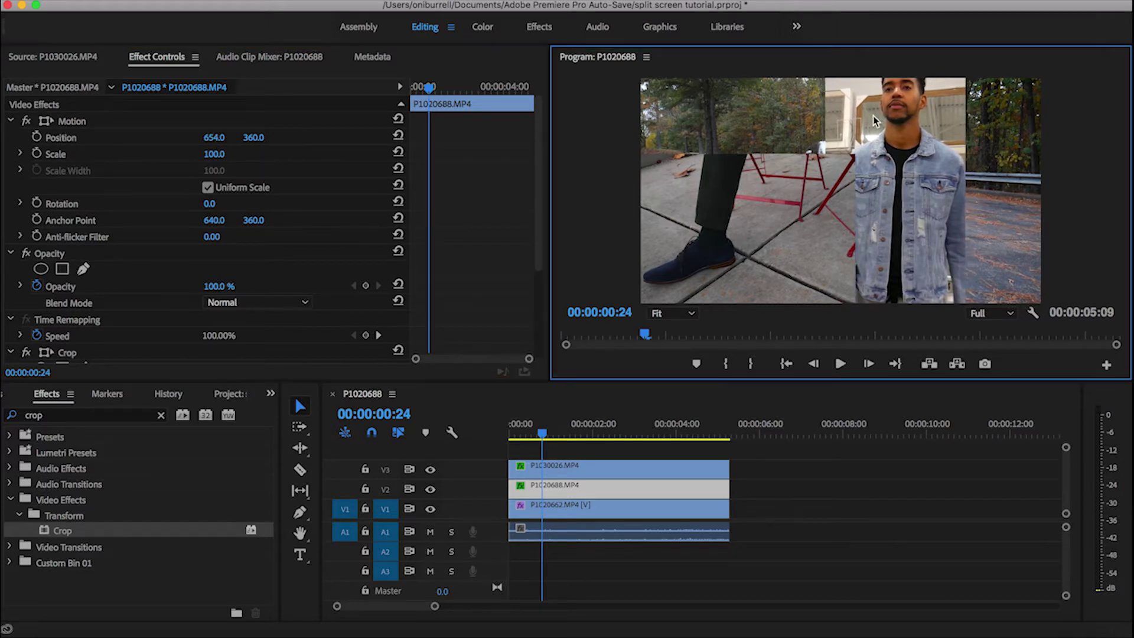
Step: Move P1020688.MP4 on track V2 to position 897.2, 362.5 so it fills the right side of the frame
left_click(577, 490)
left_click(908, 207)
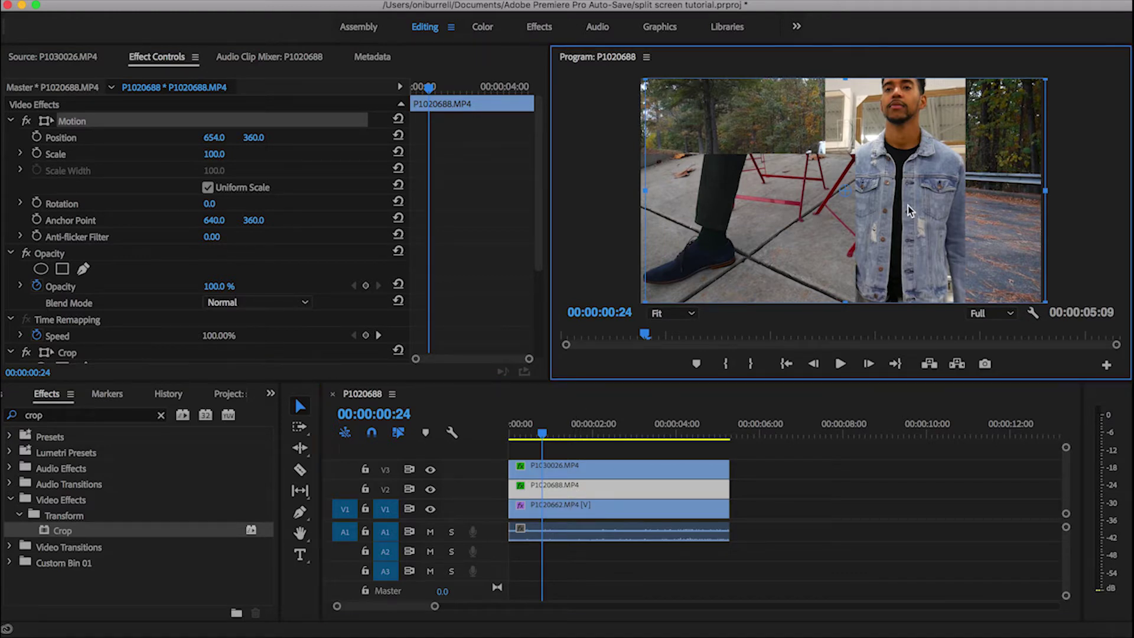
left_click_drag(909, 182, 959, 182)
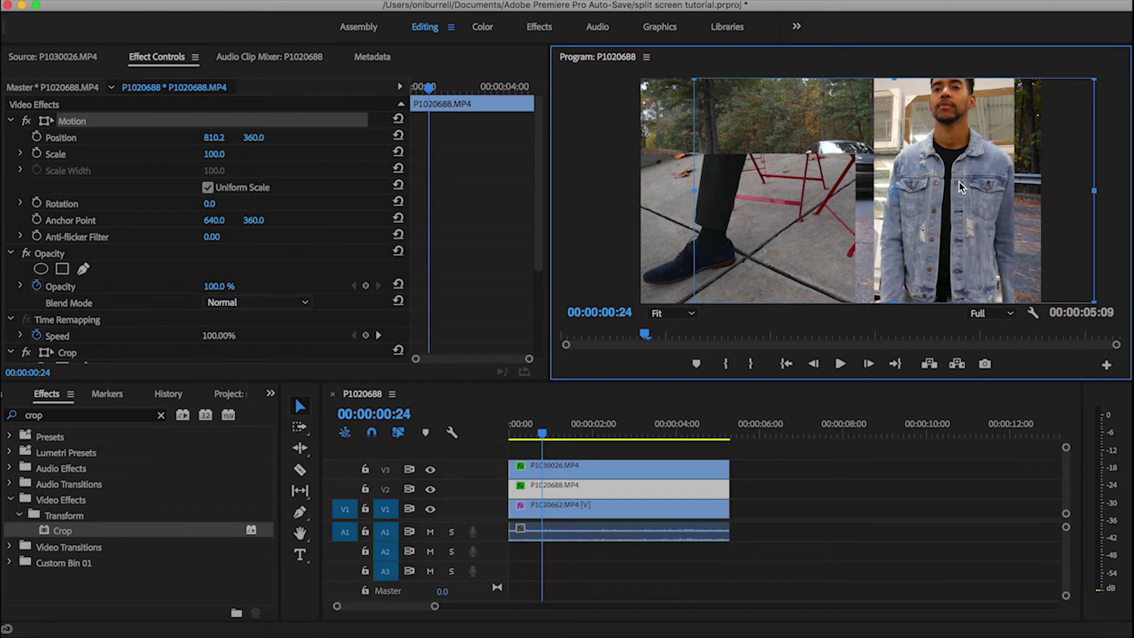
key("super+z")
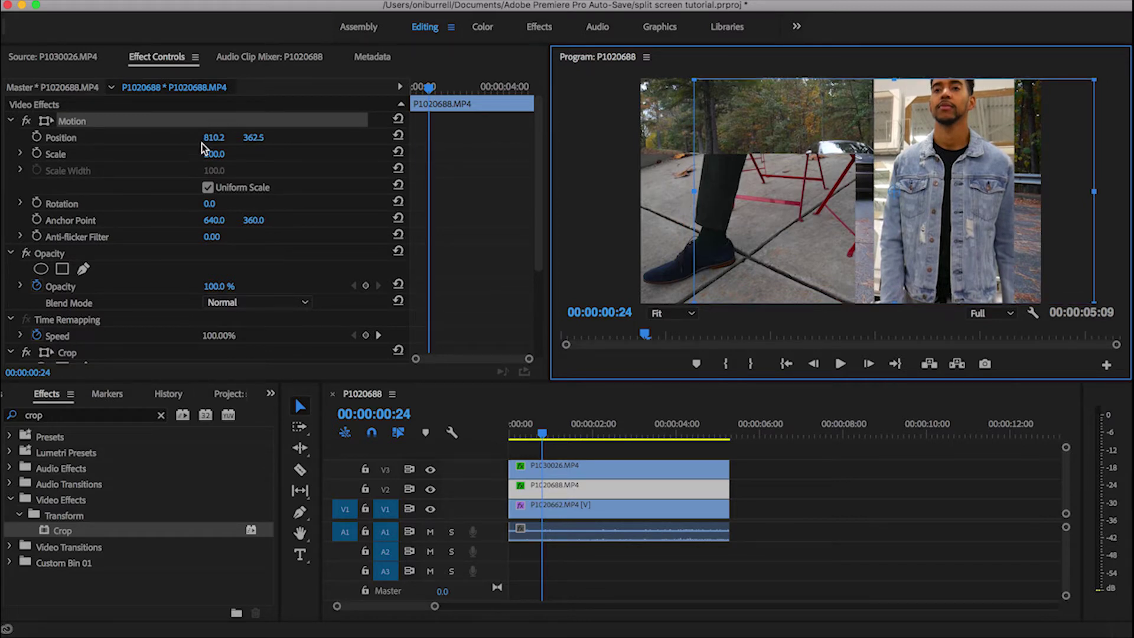
left_click_drag(214, 142, 265, 142)
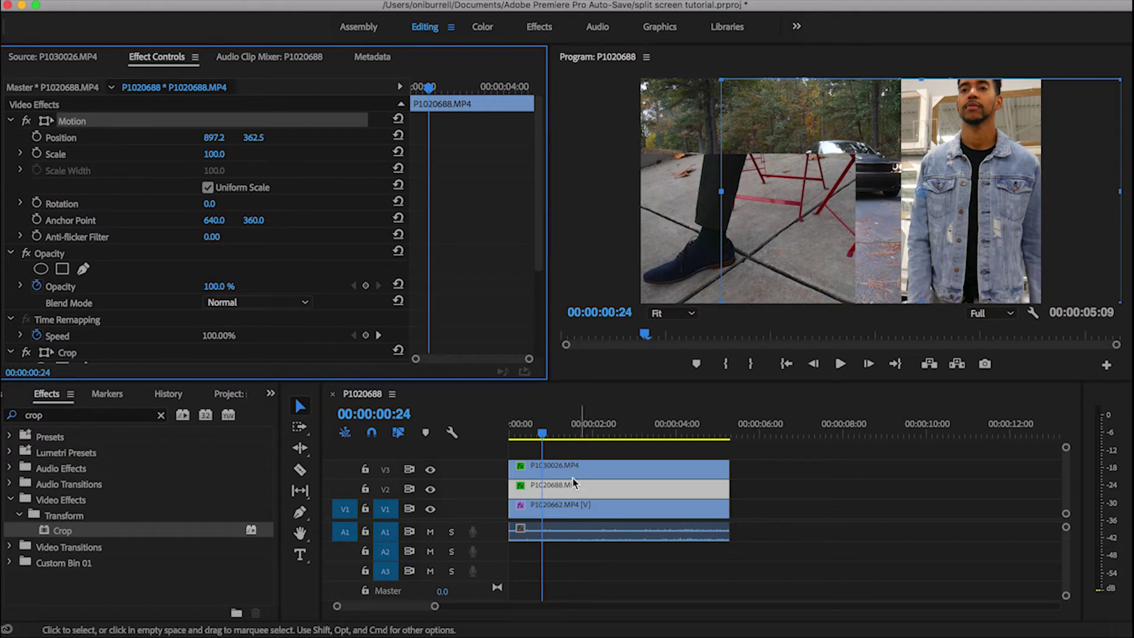
Step: Raise P1020662.MP4 on track V1 to a Y position of 196
left_click(564, 508)
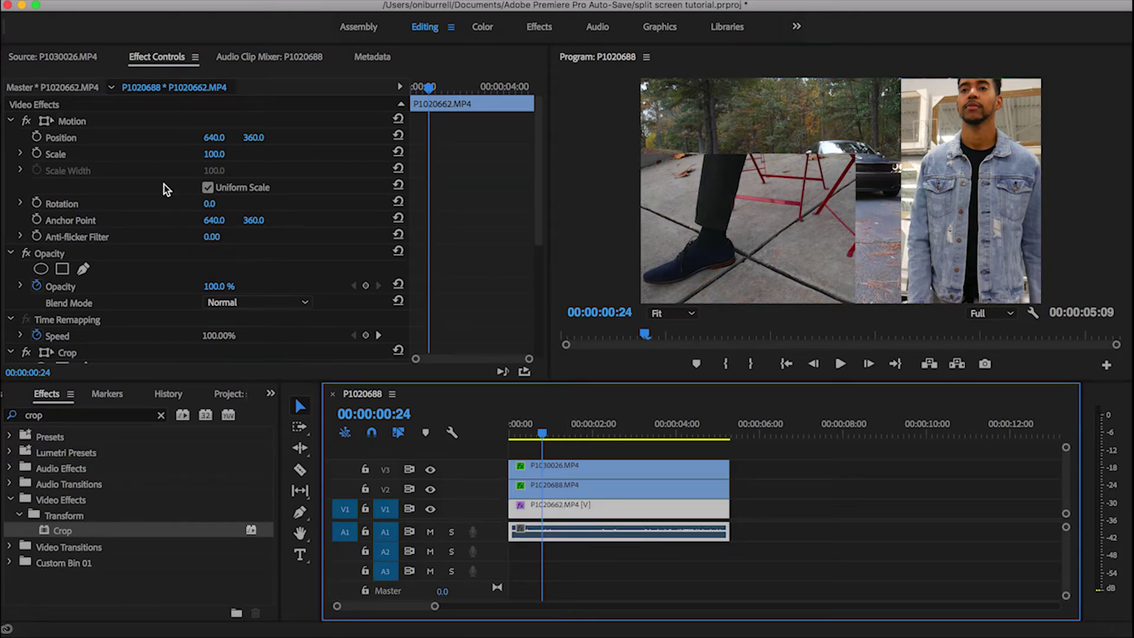
left_click(254, 137)
type("340")
key("Return")
left_click_drag(253, 137, 168, 137)
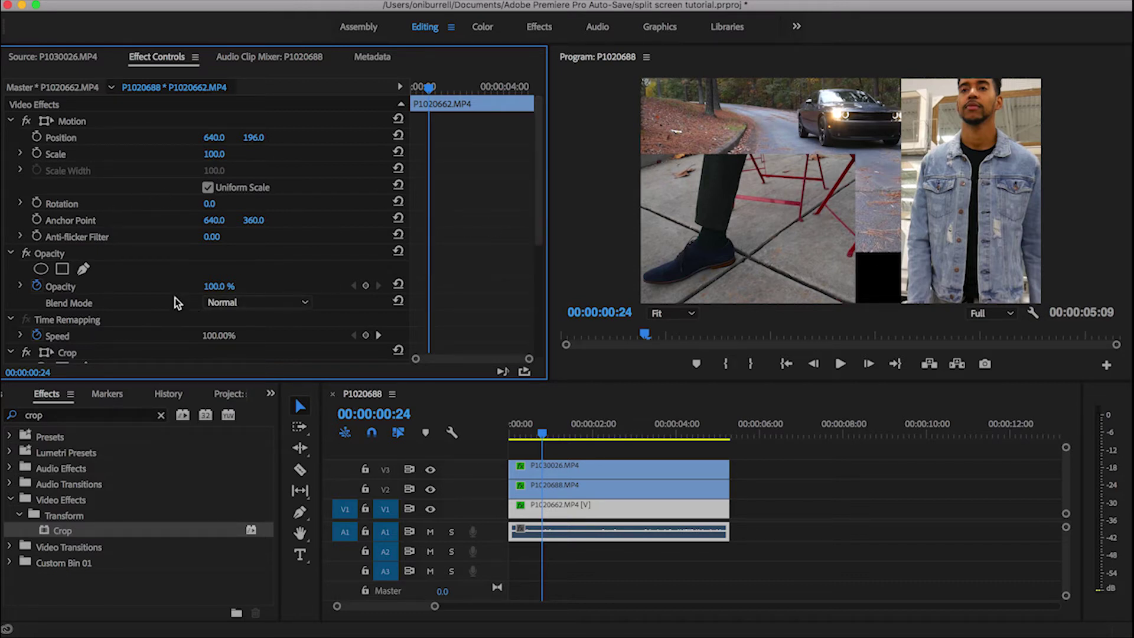
Step: Crop the bottom of P1020662.MP4 by 40%
scroll(172, 294, "down", 5)
left_click(224, 292)
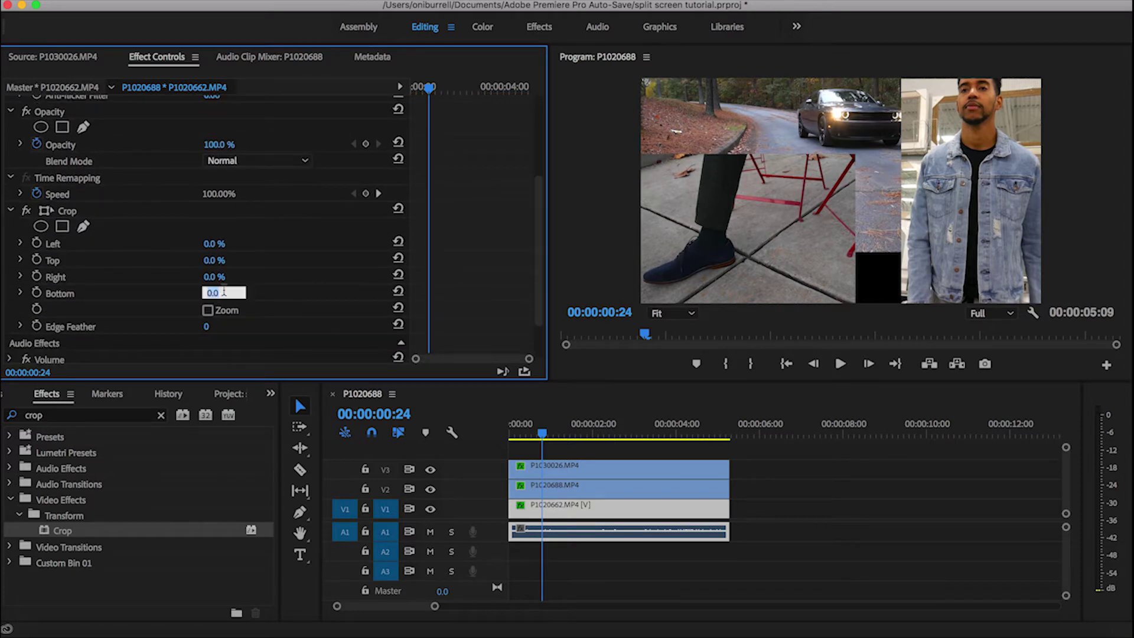
type("40")
key("Return")
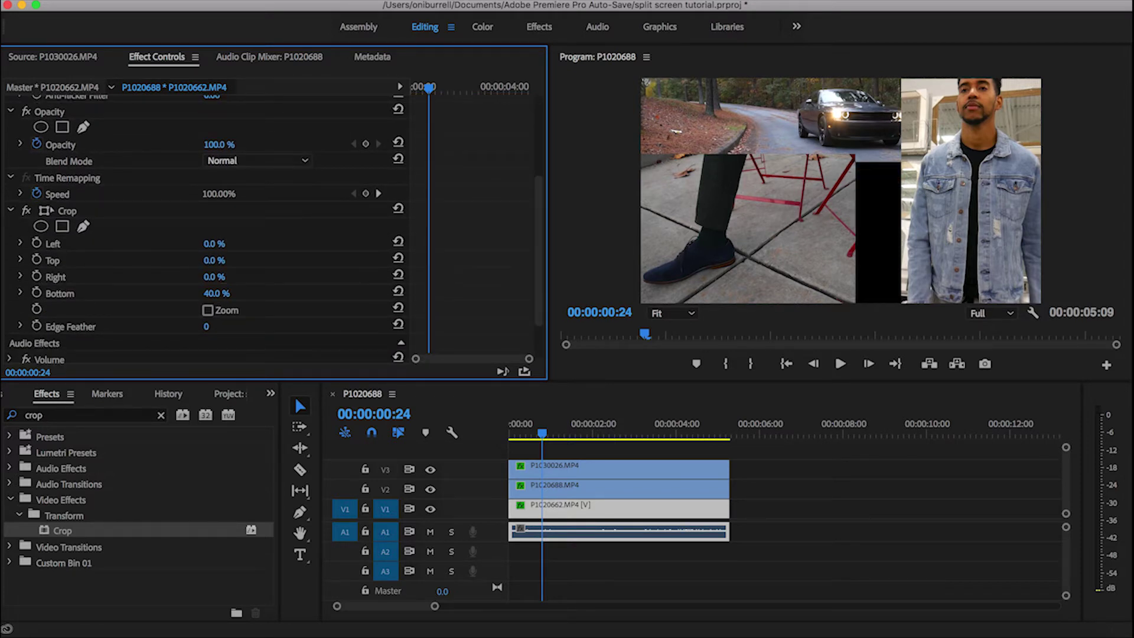
Step: Set the right crop of P1030026.MP4 on track V3 to 15%, keeping the clip against the frame's left edge
left_click_drag(737, 249, 757, 260)
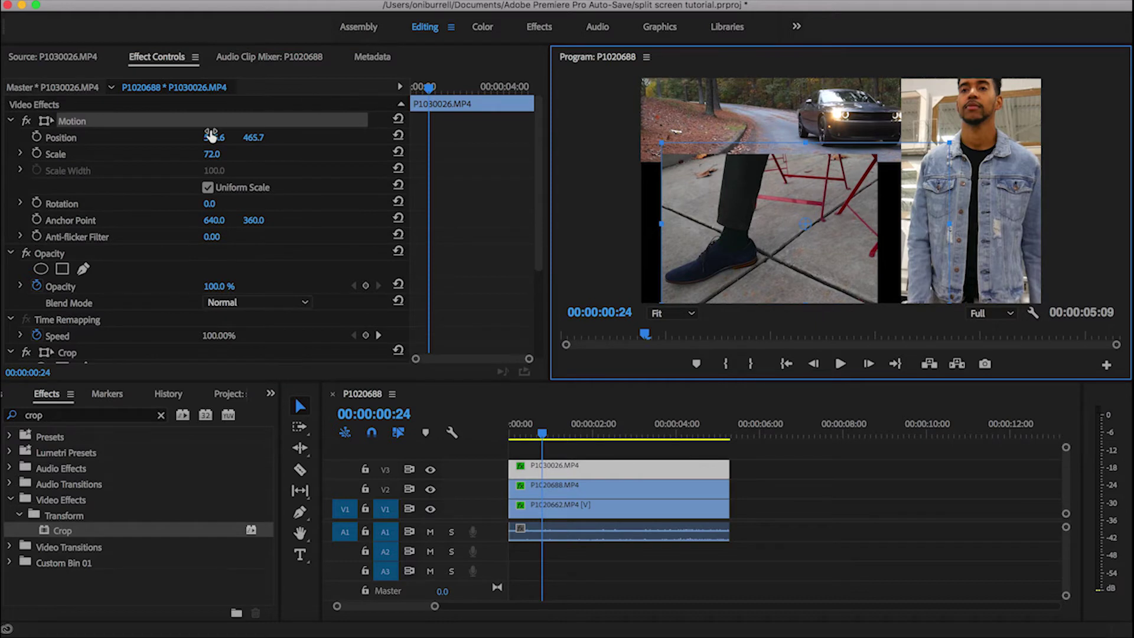
scroll(172, 253, "down", 4)
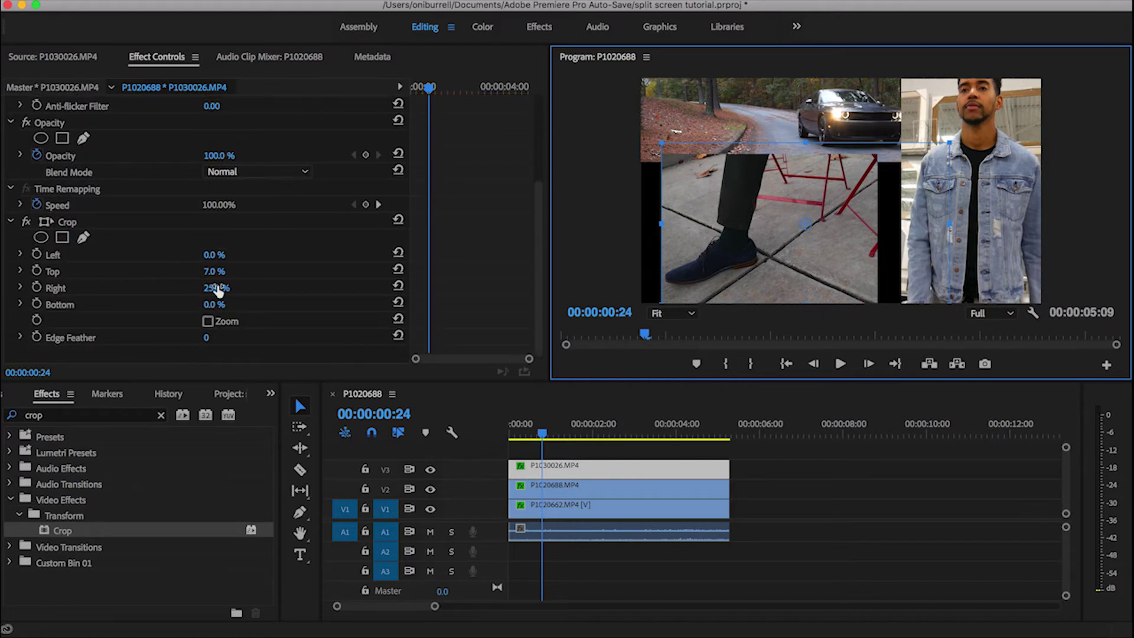
left_click_drag(217, 290, 216, 292)
left_click(216, 288)
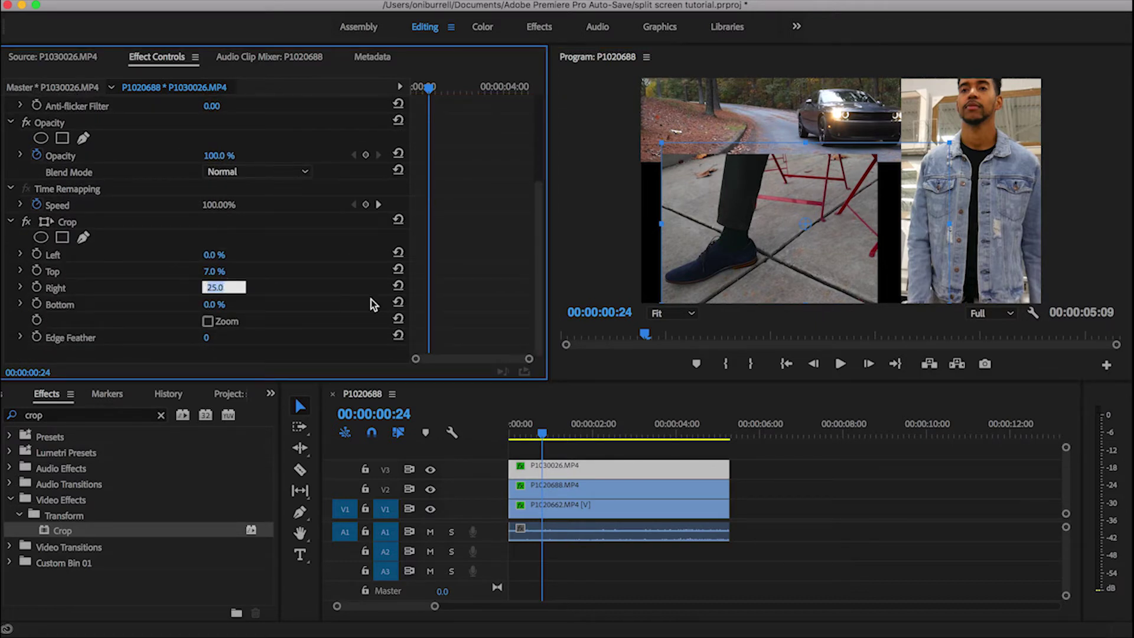
type("15")
key("Return")
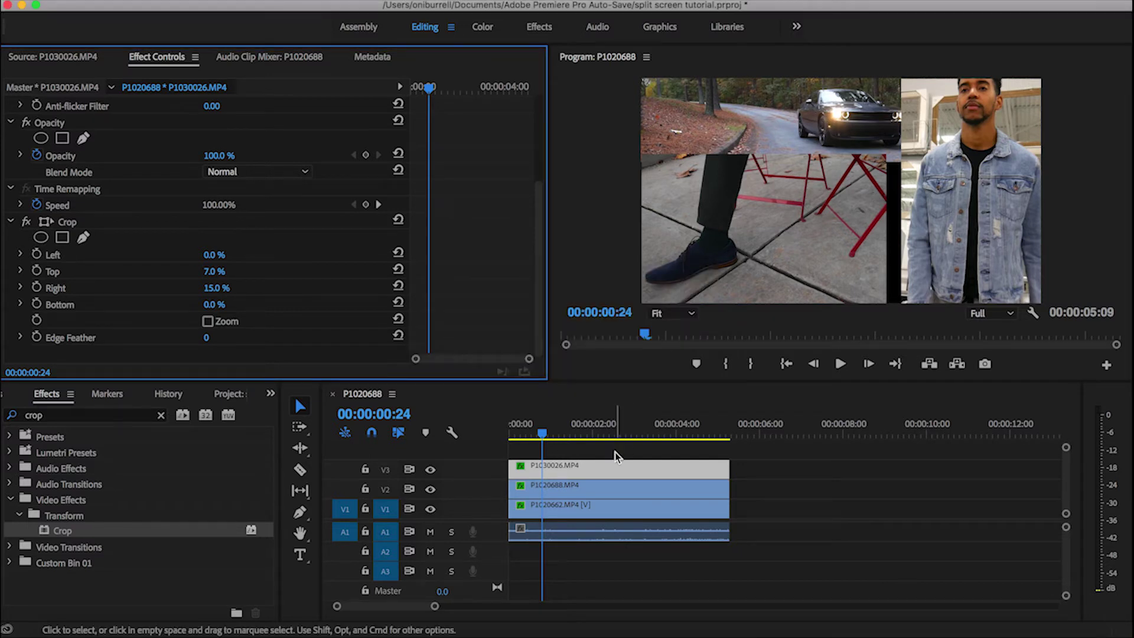
key("super+s")
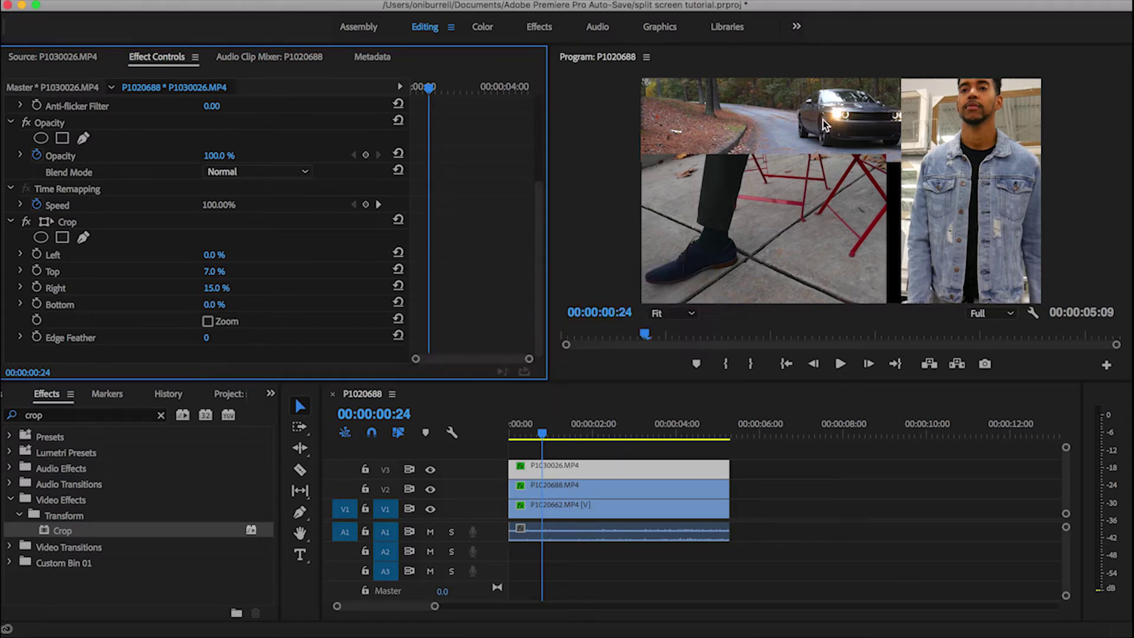
Step: Shift P1020662.MP4 on track V1 to an X position of 403 and play the sequence from the beginning to check it
left_click(584, 505)
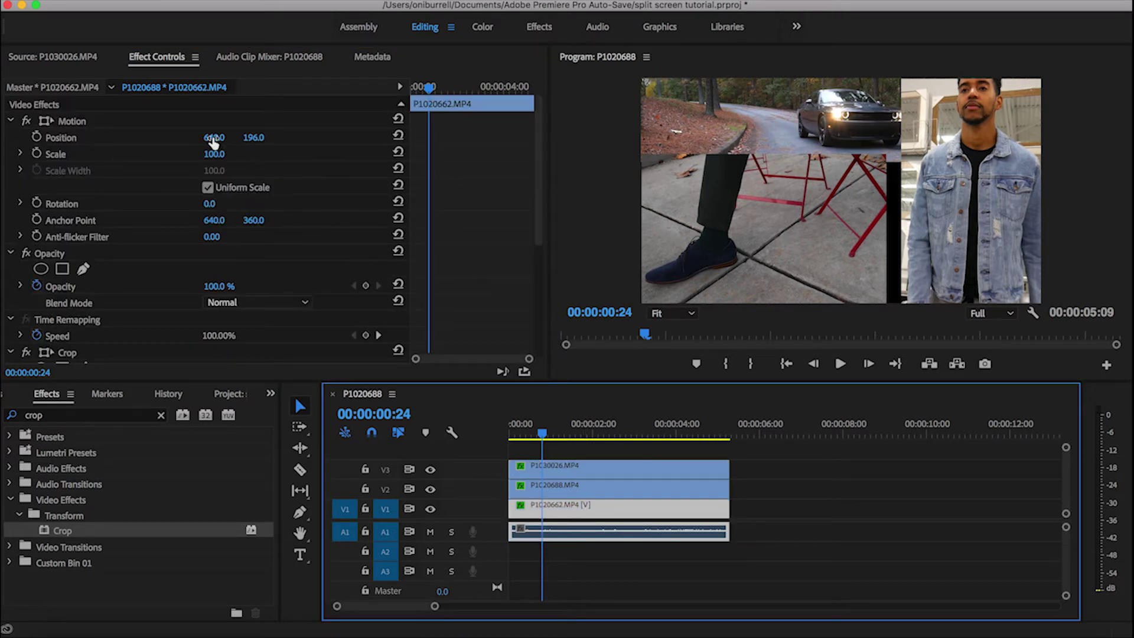
left_click_drag(213, 140, 73, 140)
left_click(511, 434)
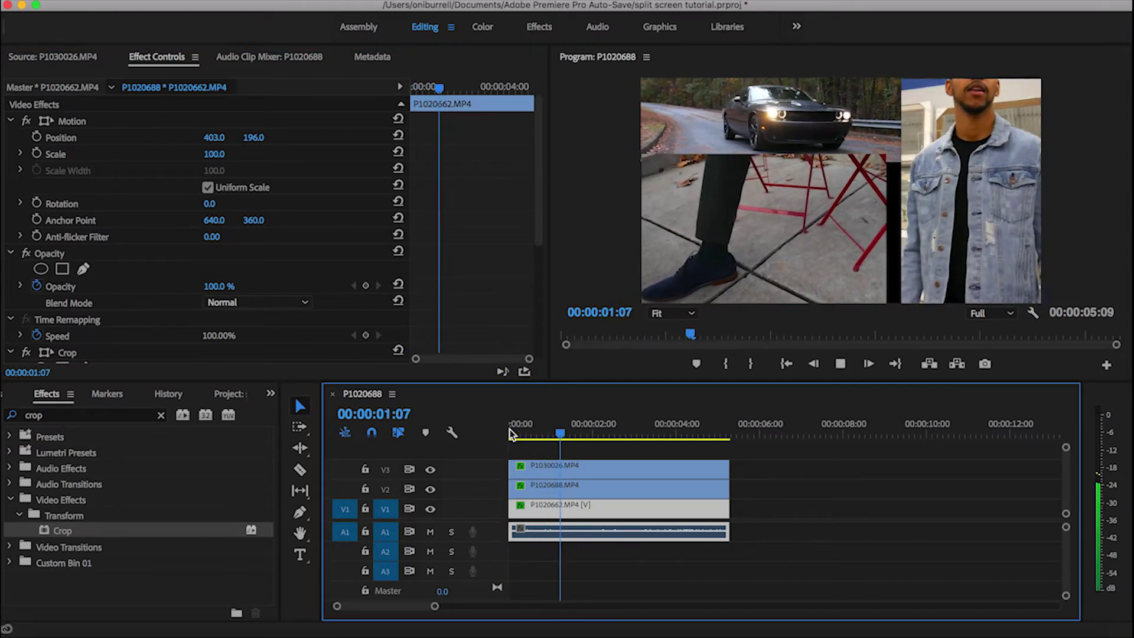
key("space")
Step: Add a white rectangle graphic and shape it into a narrow full-height vertical divider covering the gap beside the right-hand clip
left_click(660, 27)
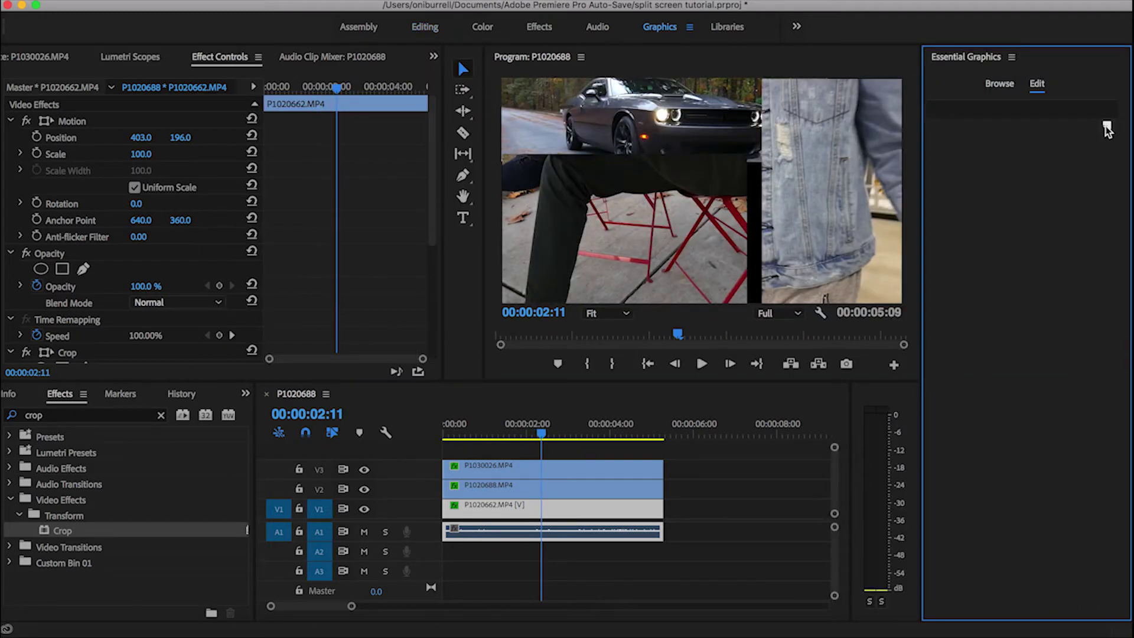
left_click(1107, 128)
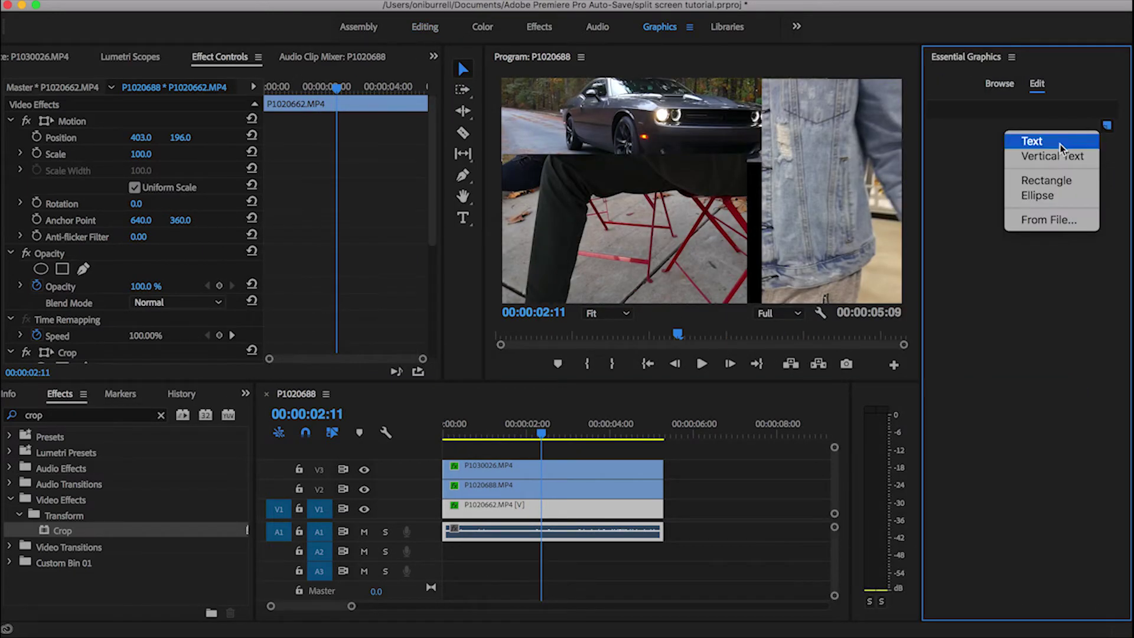
left_click(1052, 183)
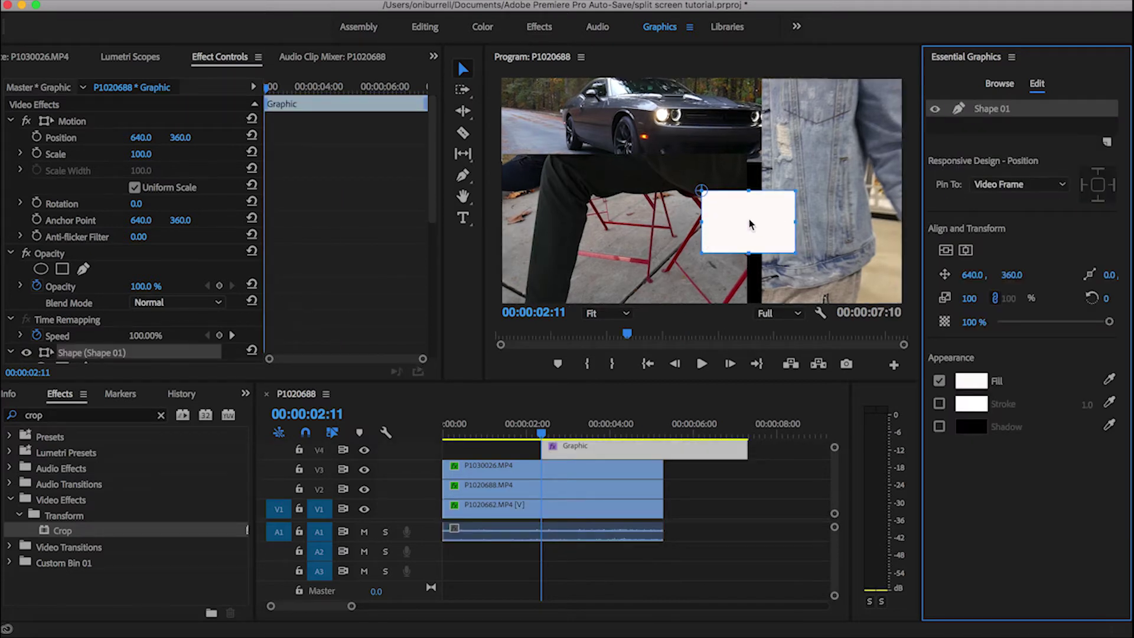
left_click_drag(750, 224, 753, 112)
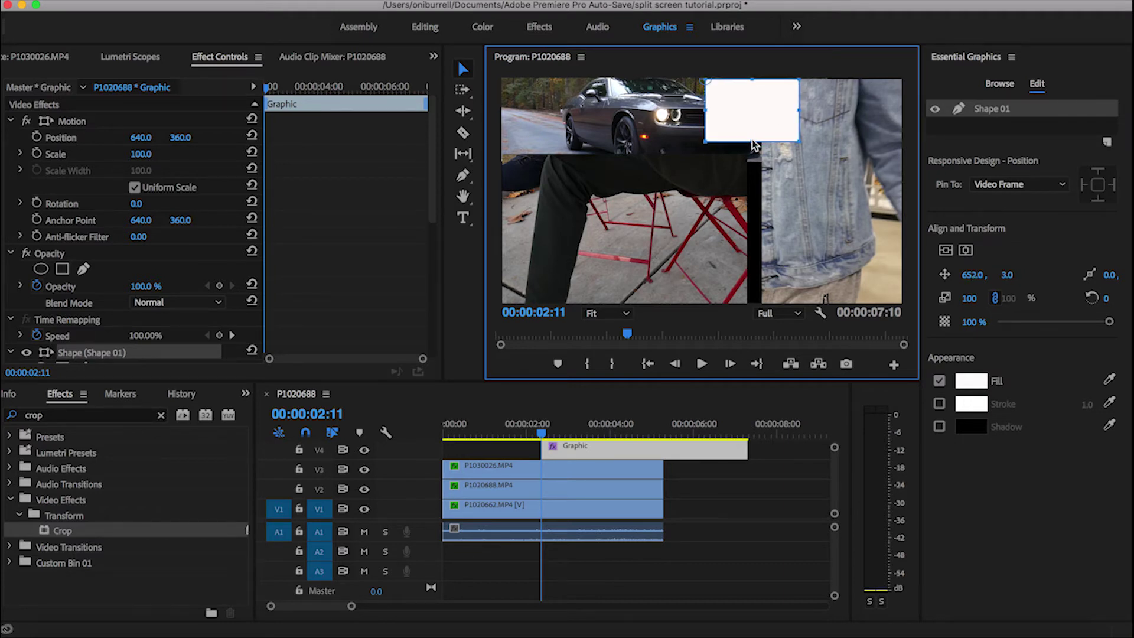
left_click_drag(753, 143, 744, 308)
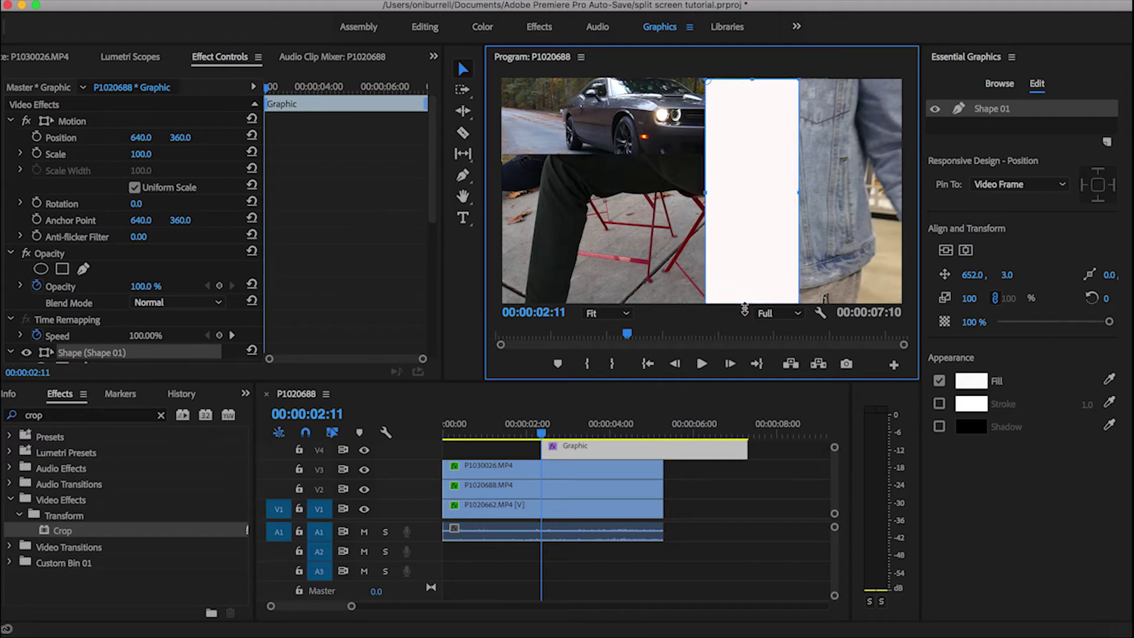
left_click_drag(703, 193, 765, 192)
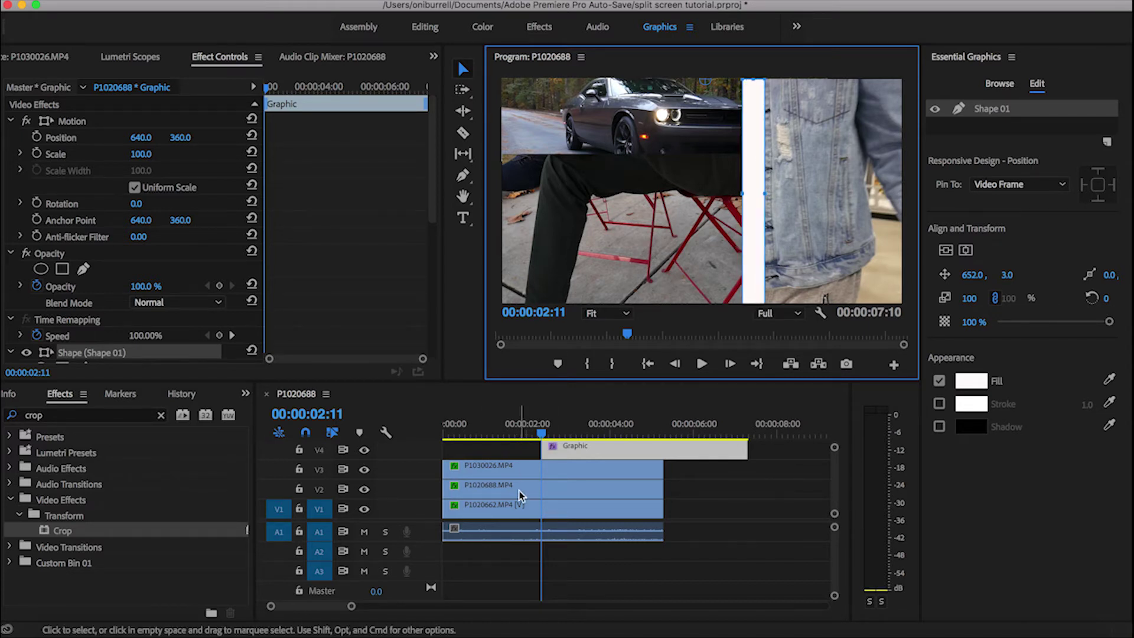
Step: Move the Graphic clip on V4 to the sequence start and extend it to end with the video clips below
left_click(567, 430)
left_click_drag(591, 455, 495, 453)
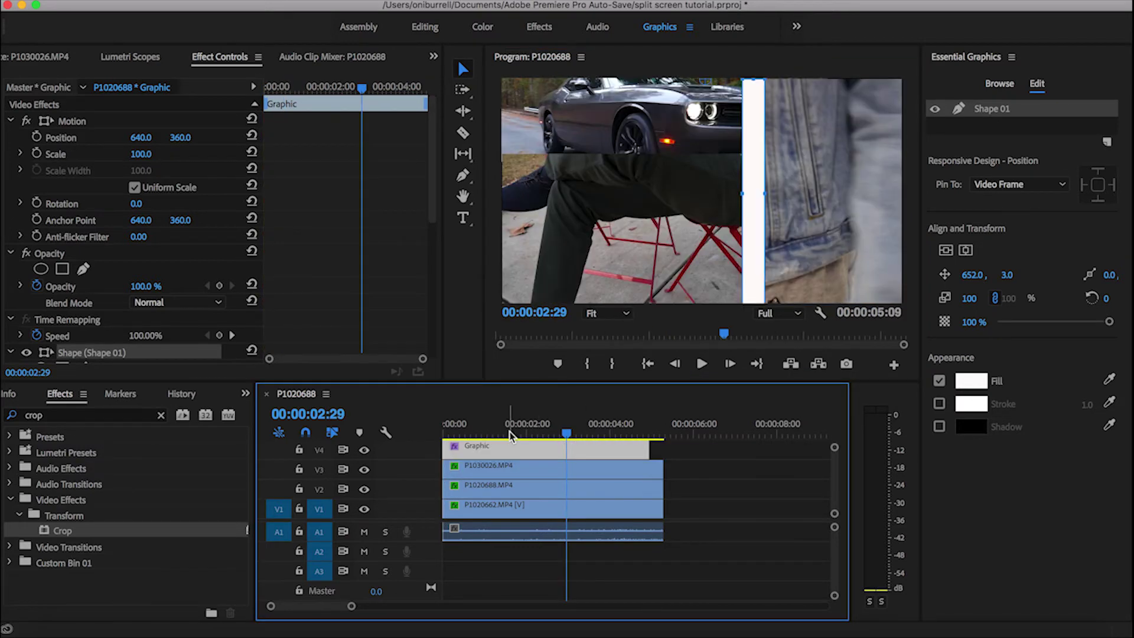
left_click(510, 434)
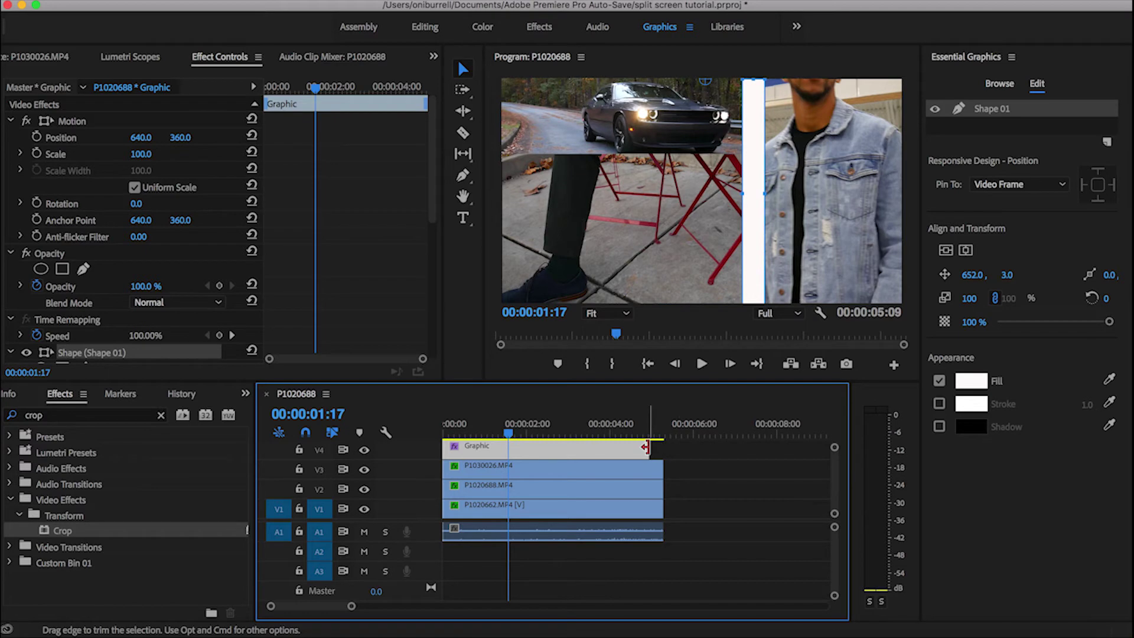
left_click_drag(645, 447, 663, 447)
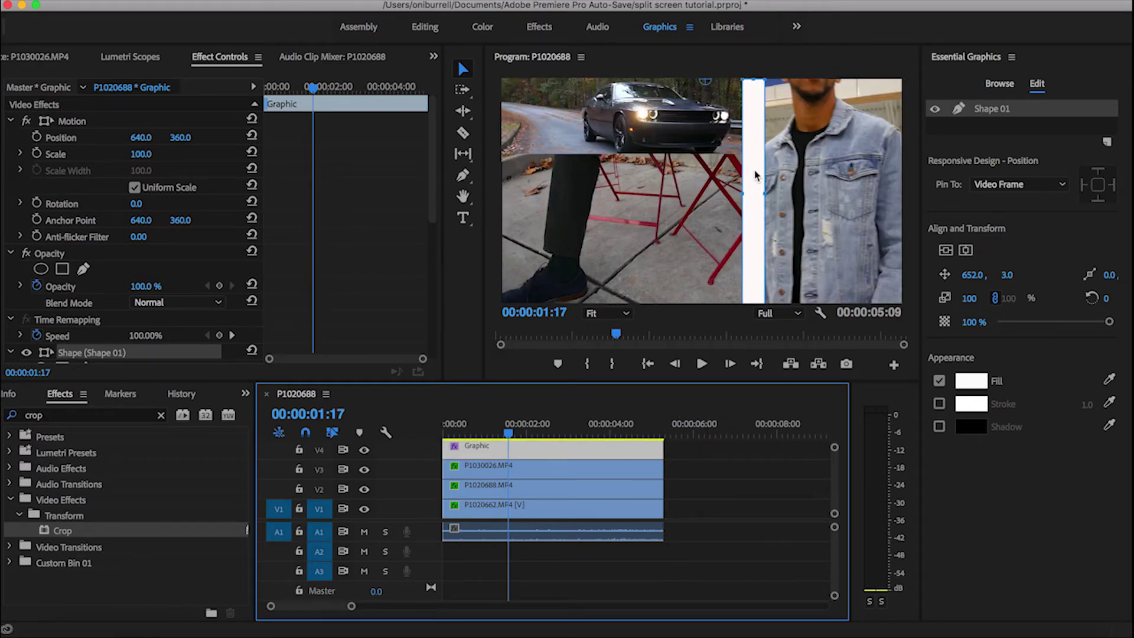
left_click(696, 452)
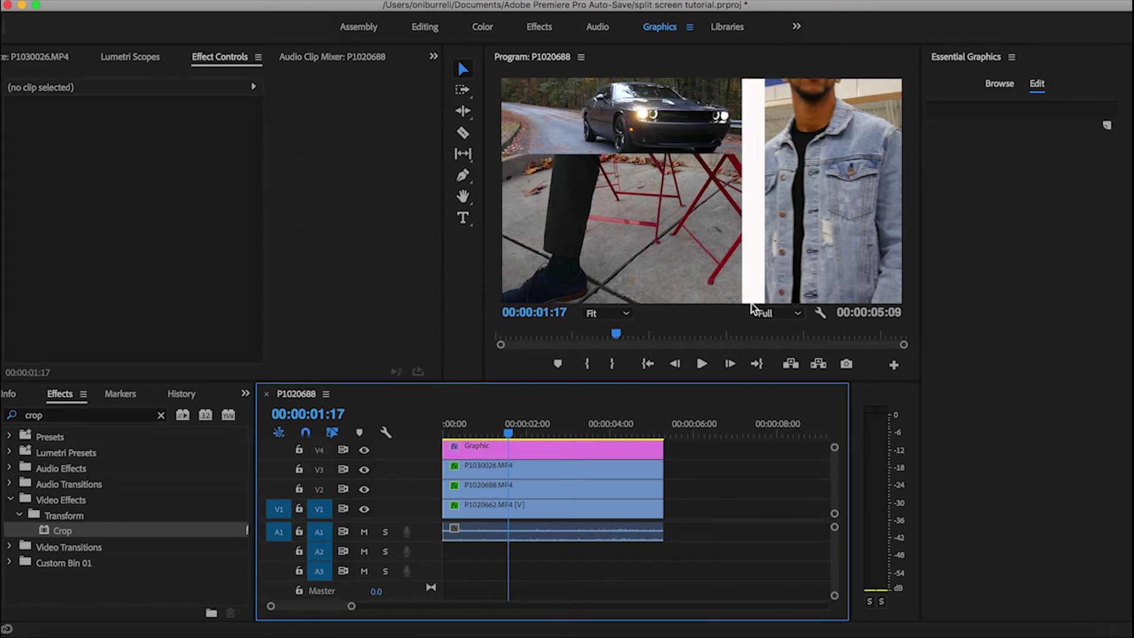
Step: Inspect the divider at 150% zoom and extend it slightly past the top and bottom edges of the frame
left_click(619, 313)
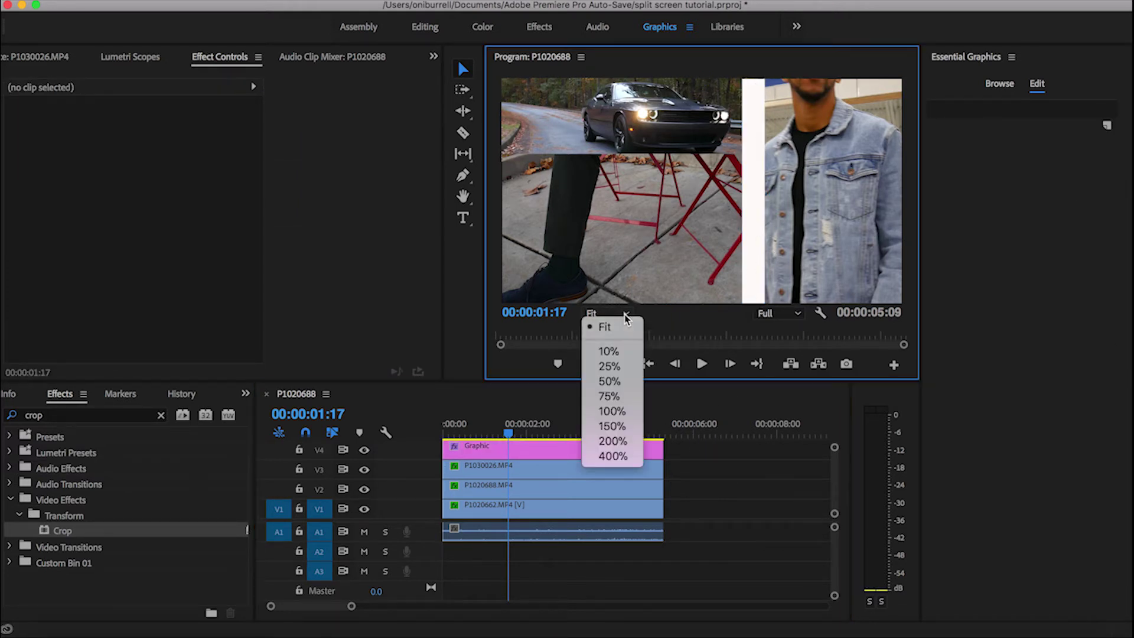
left_click(612, 426)
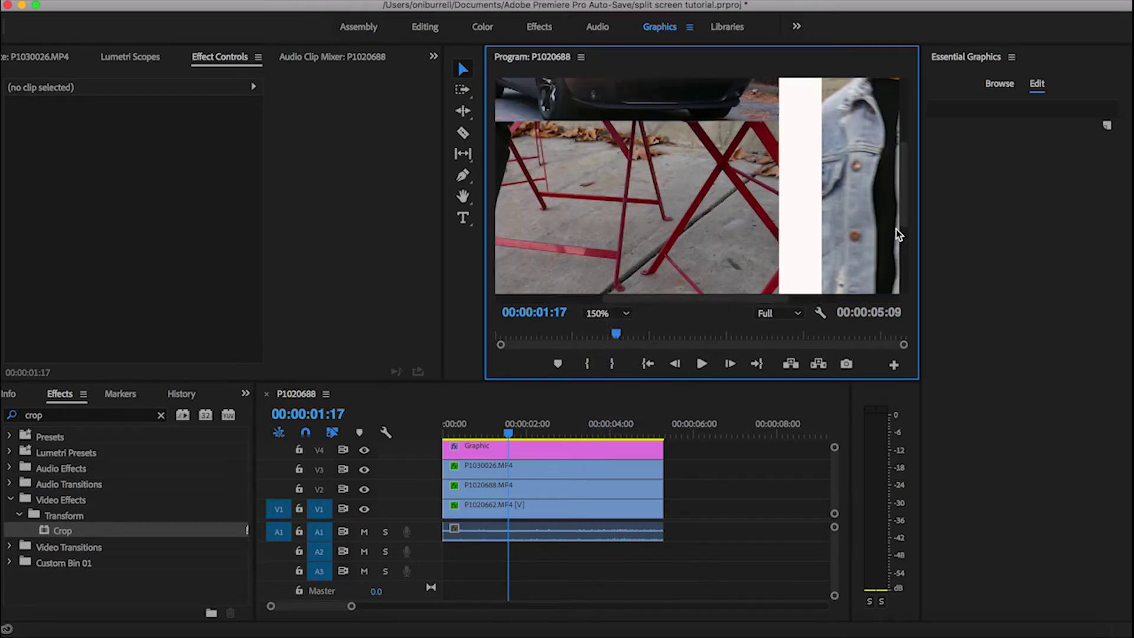
left_click_drag(906, 203, 906, 114)
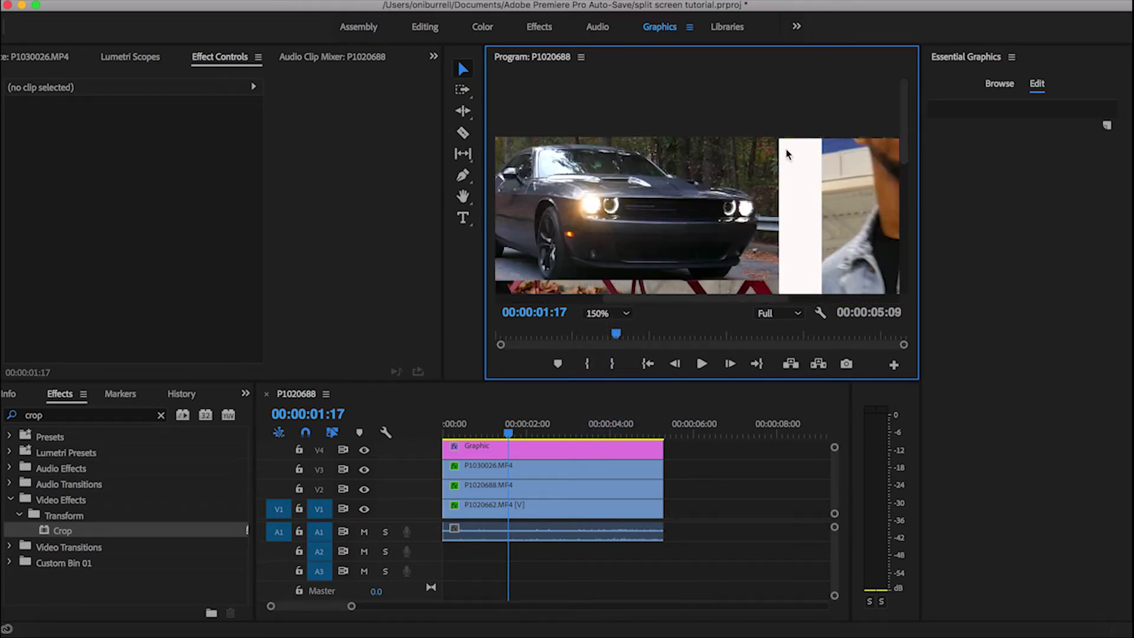
left_click(797, 169)
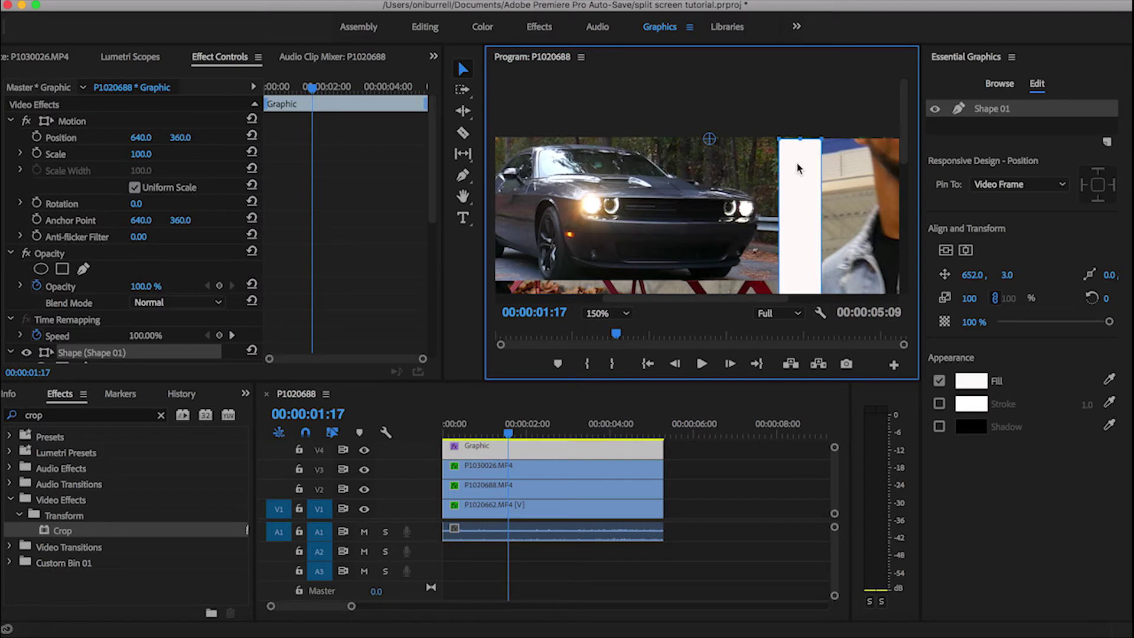
left_click_drag(800, 137, 800, 126)
left_click(807, 111)
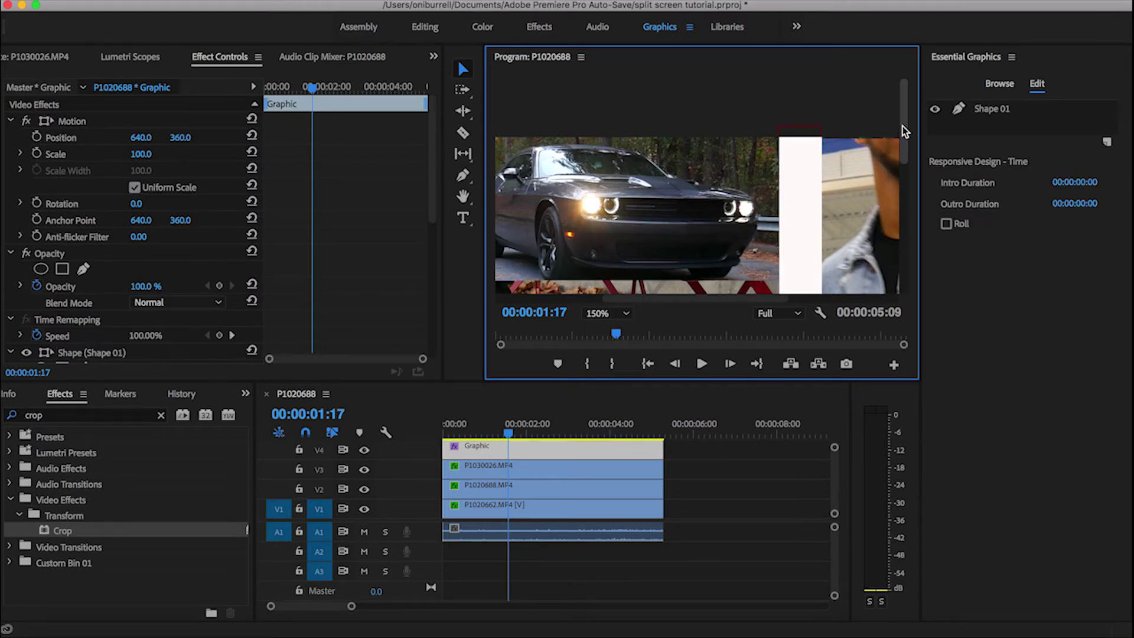
left_click_drag(904, 136, 904, 248)
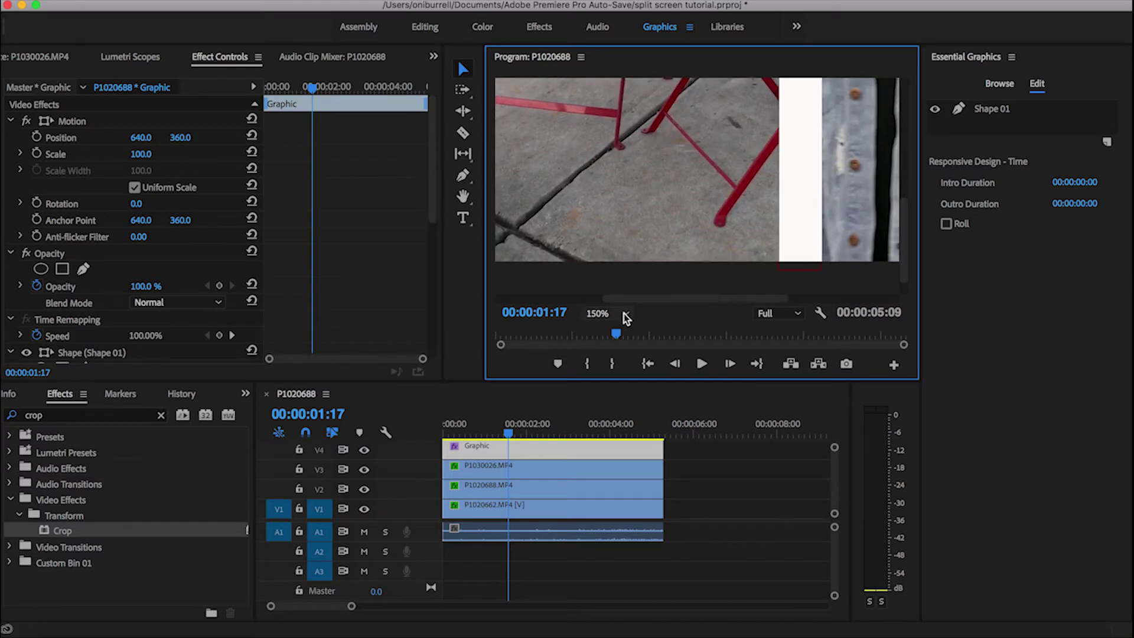
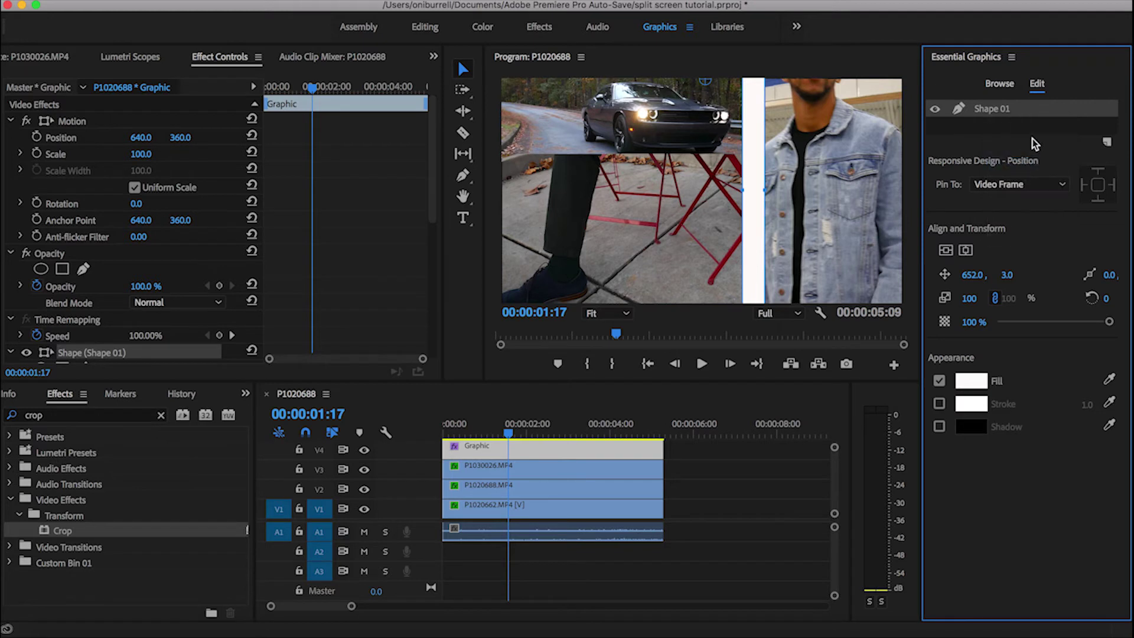
Step: Duplicate the vertical divider shape within the Graphic clip and set the copy's rotation to 90°
key("super+v")
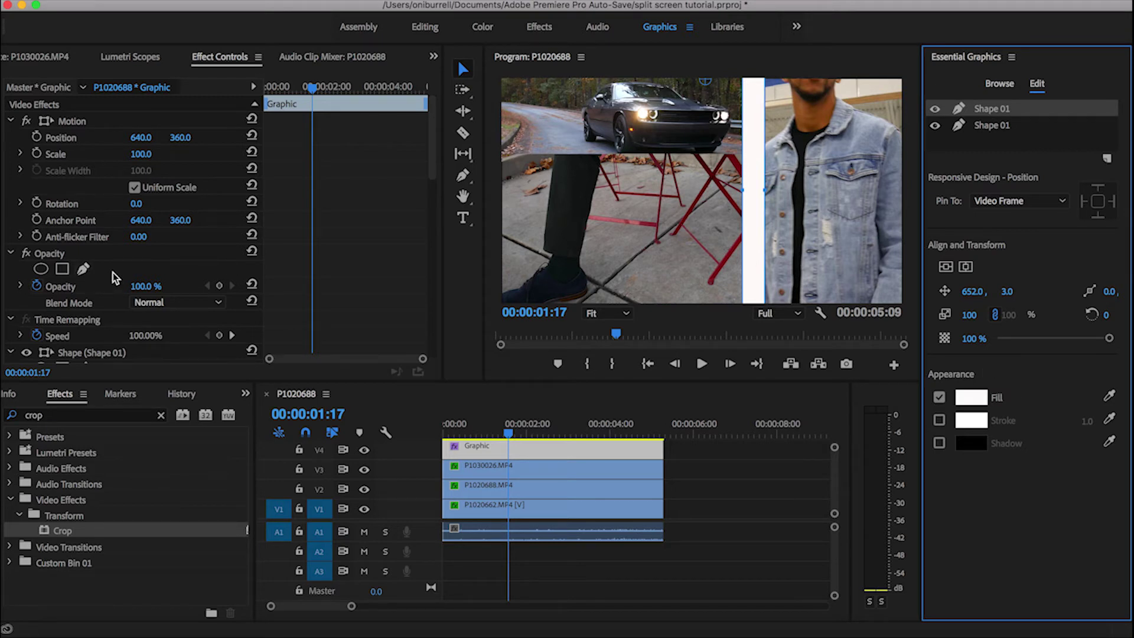
scroll(113, 278, "down", 3)
scroll(113, 277, "down", 10)
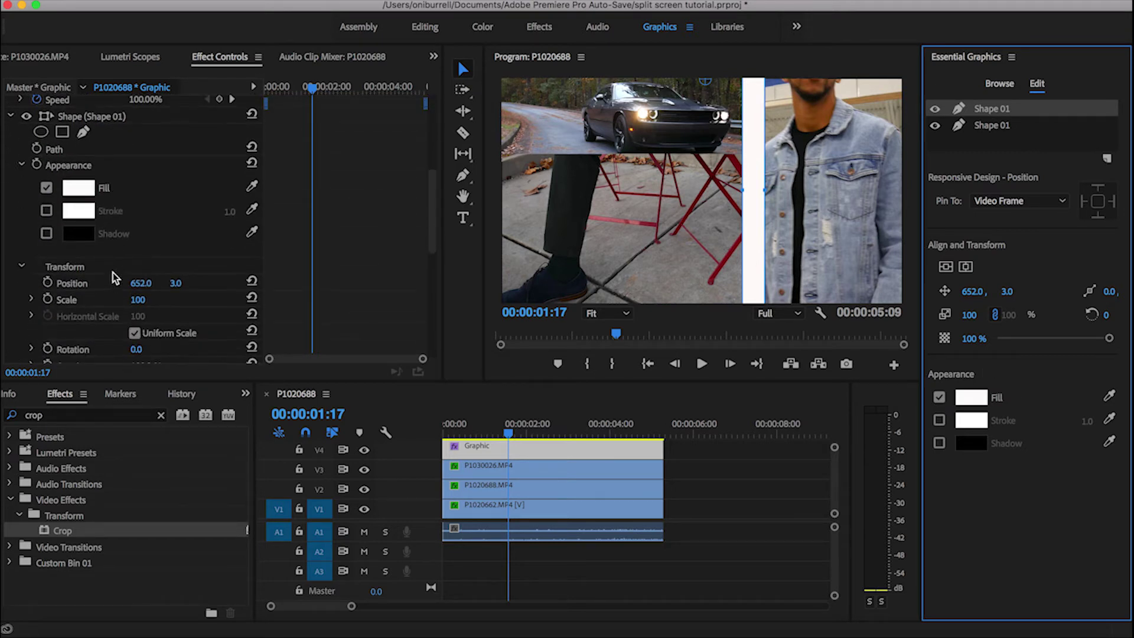
scroll(113, 277, "down", 7)
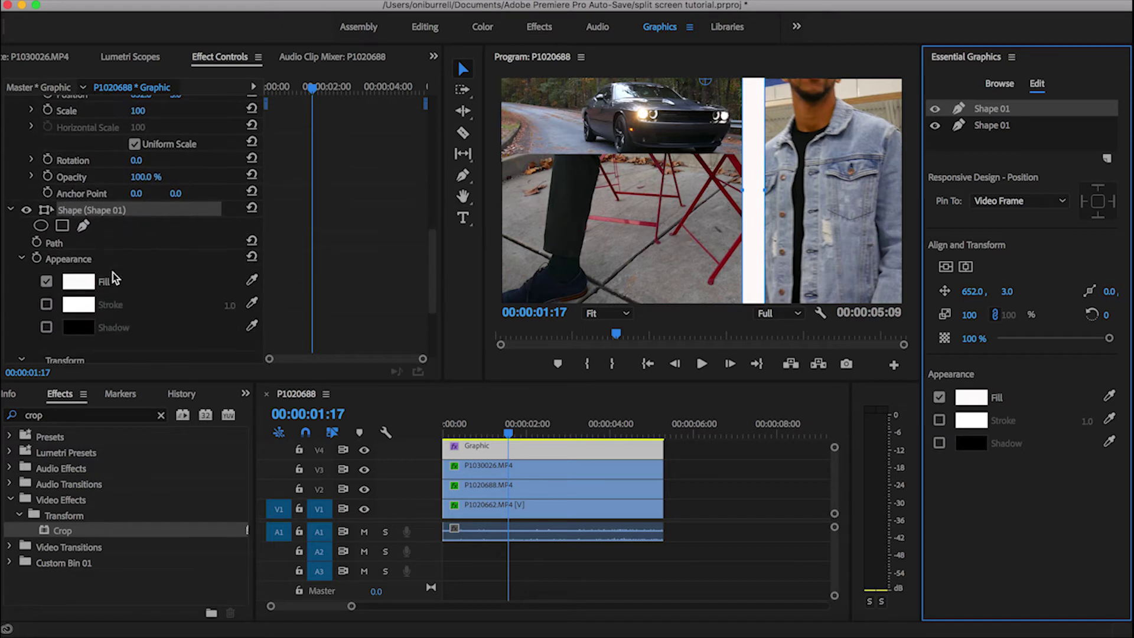
scroll(114, 278, "down", 2)
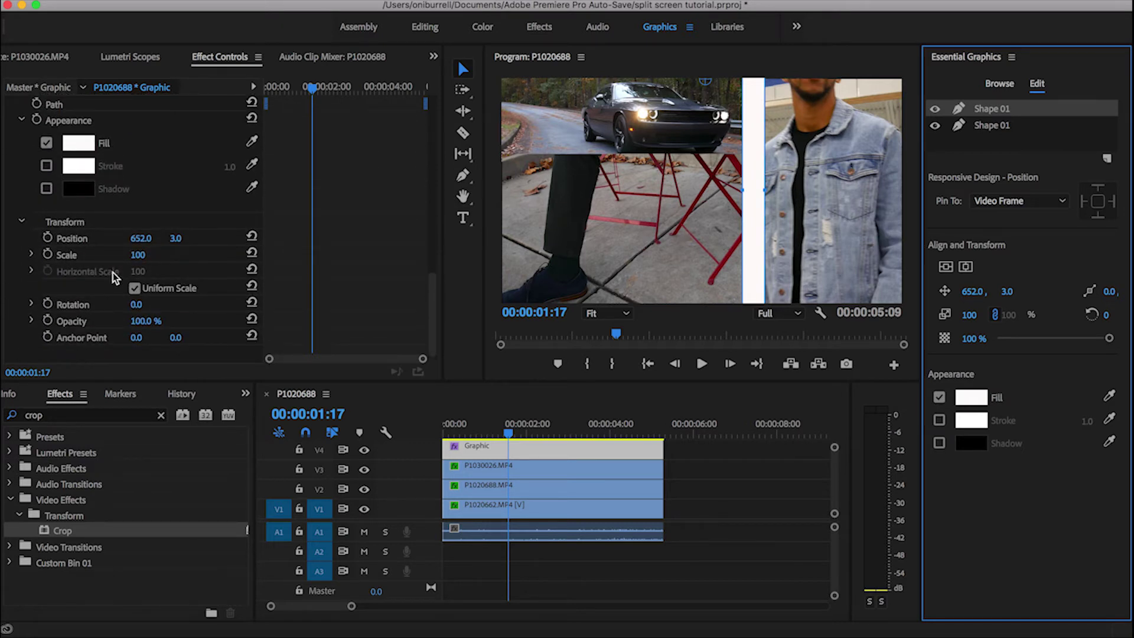
left_click(137, 303)
left_click_drag(136, 302, 191, 302)
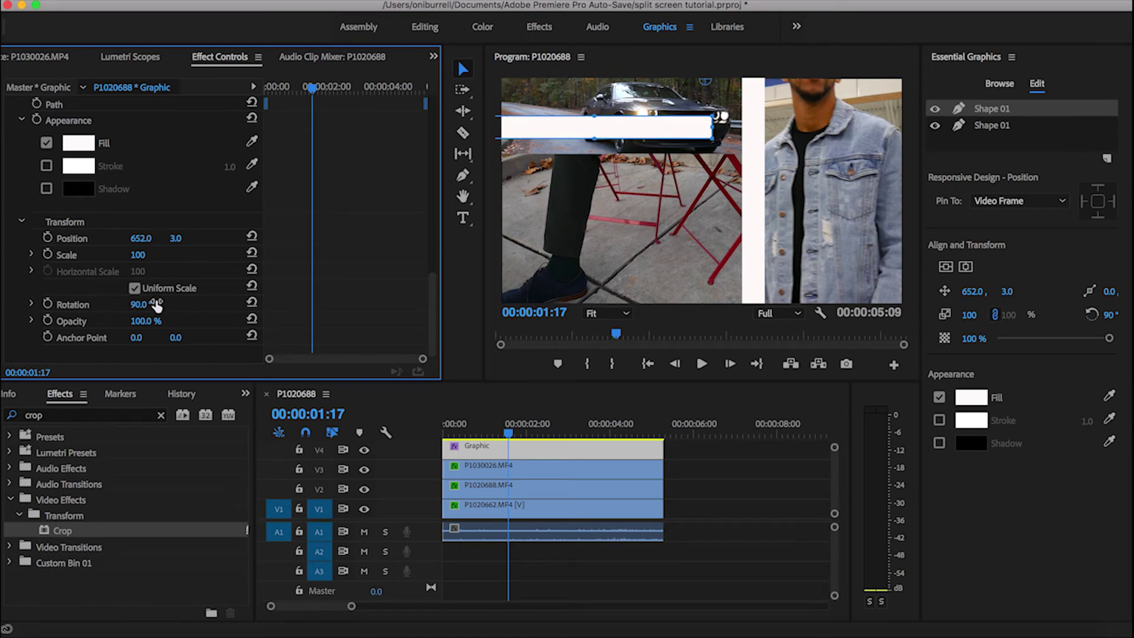
Step: In the Editing workspace, place the rotated bar between the two stacked clips, extend it past the frame's outer edge, and inspect it at 150% zoom
left_click(425, 26)
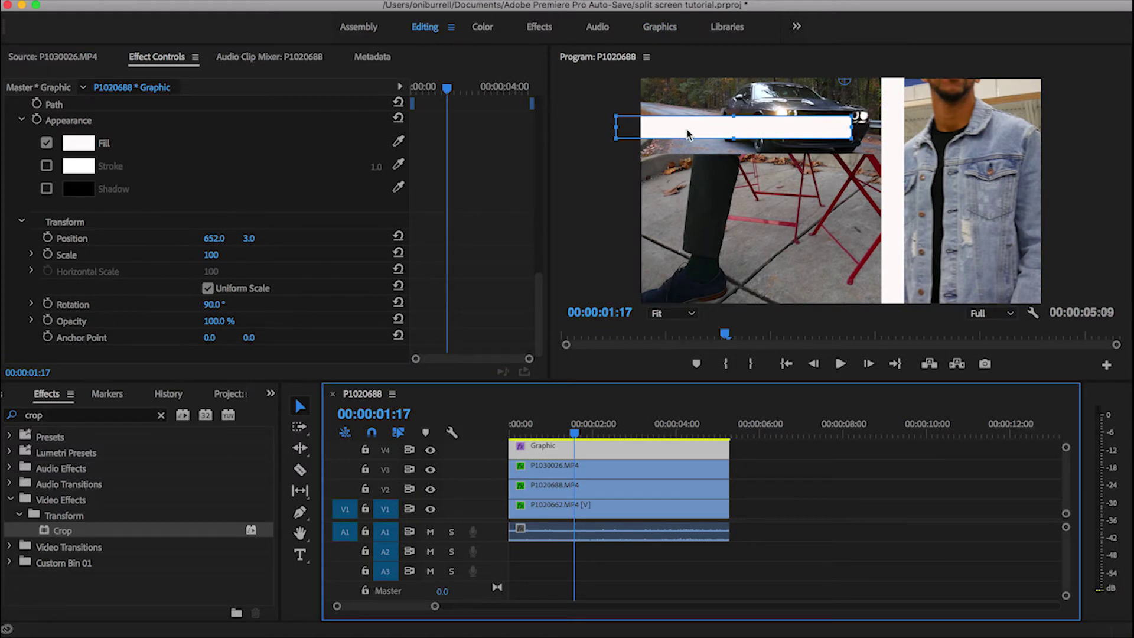
left_click_drag(683, 134, 720, 160)
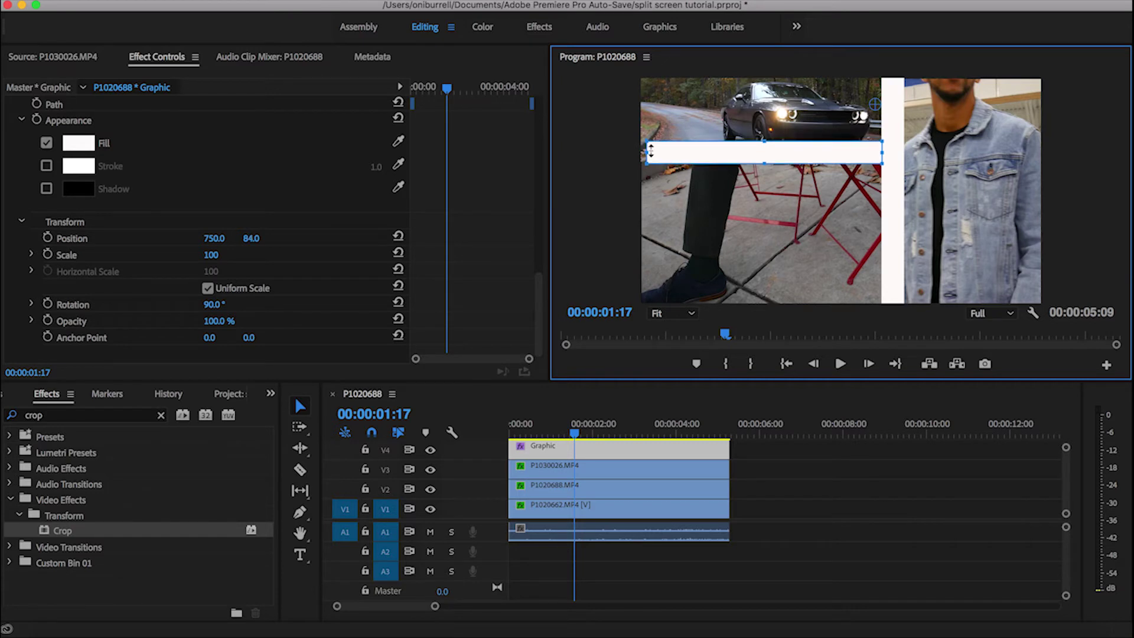
left_click_drag(645, 154, 636, 154)
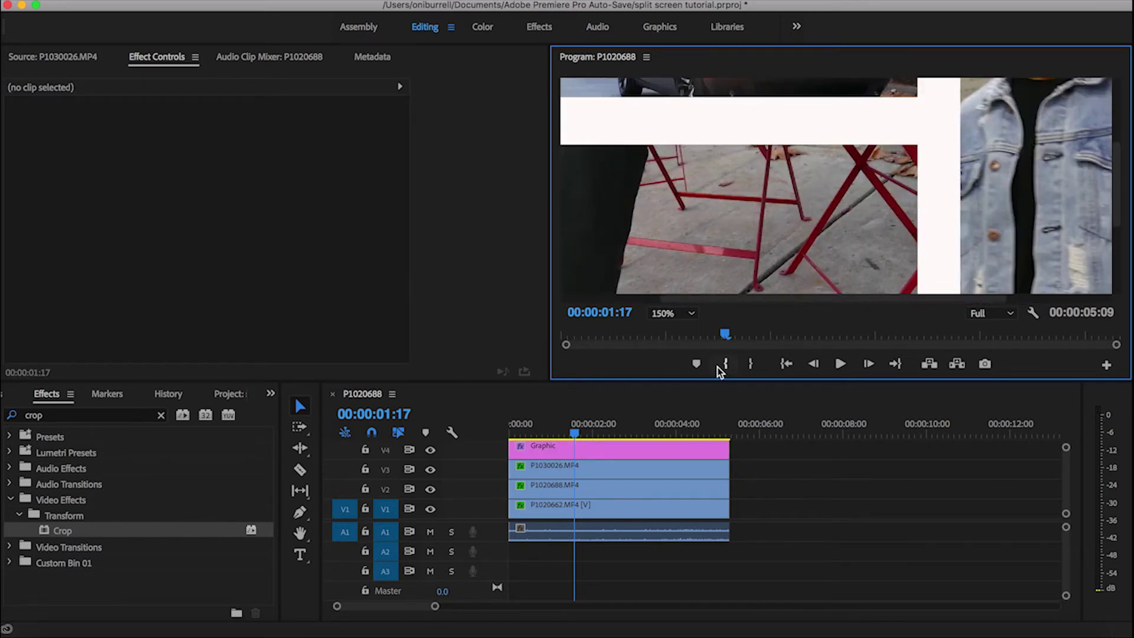
left_click_drag(718, 300, 617, 297)
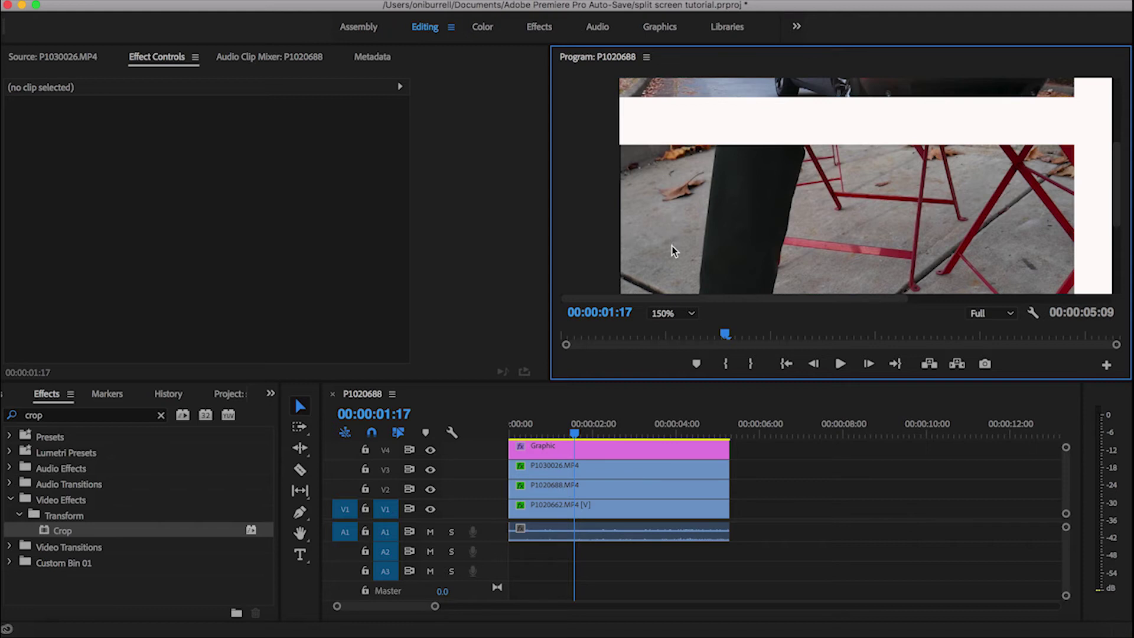
left_click(690, 311)
left_click(683, 329)
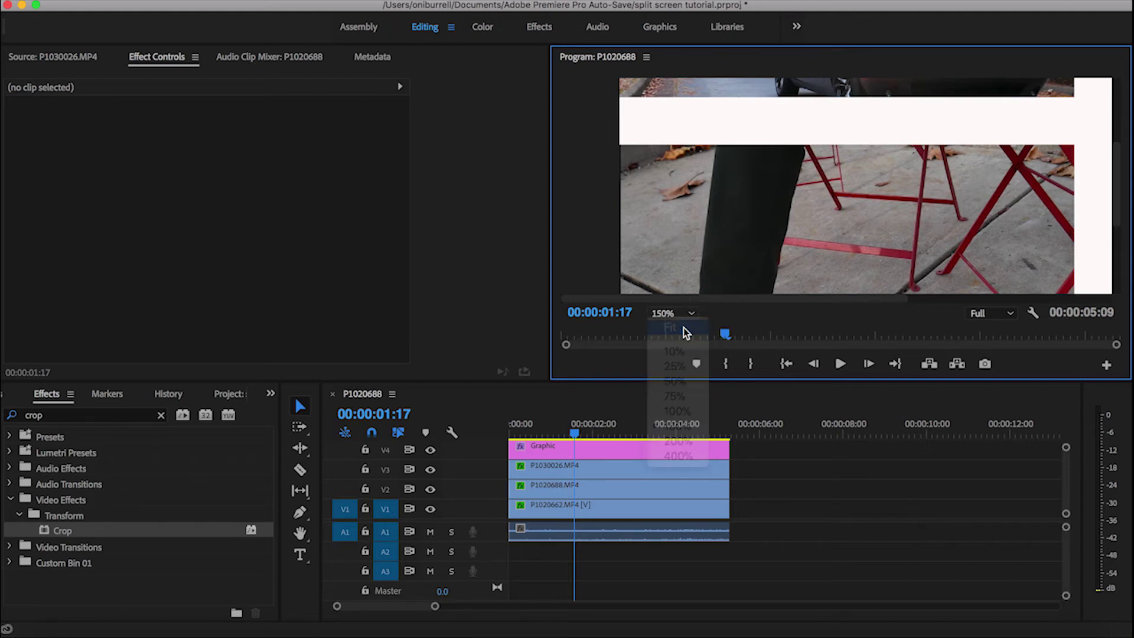
Step: Set the X position of P1030026.MP4 to 447.6 and play the sequence from the beginning to check it
left_click(583, 470)
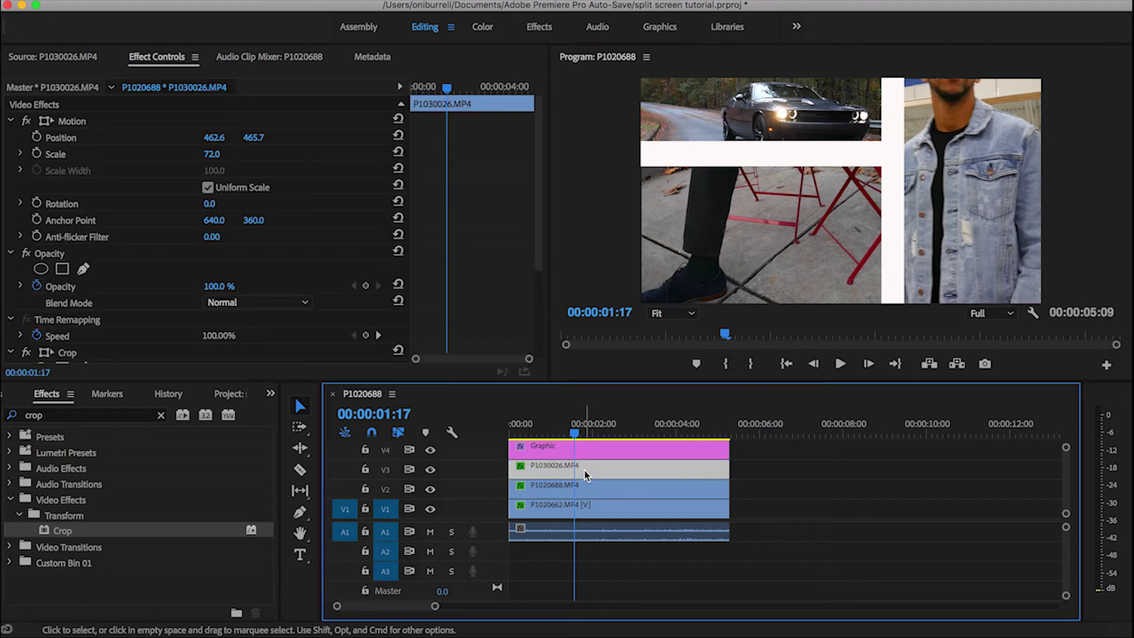
left_click(214, 138)
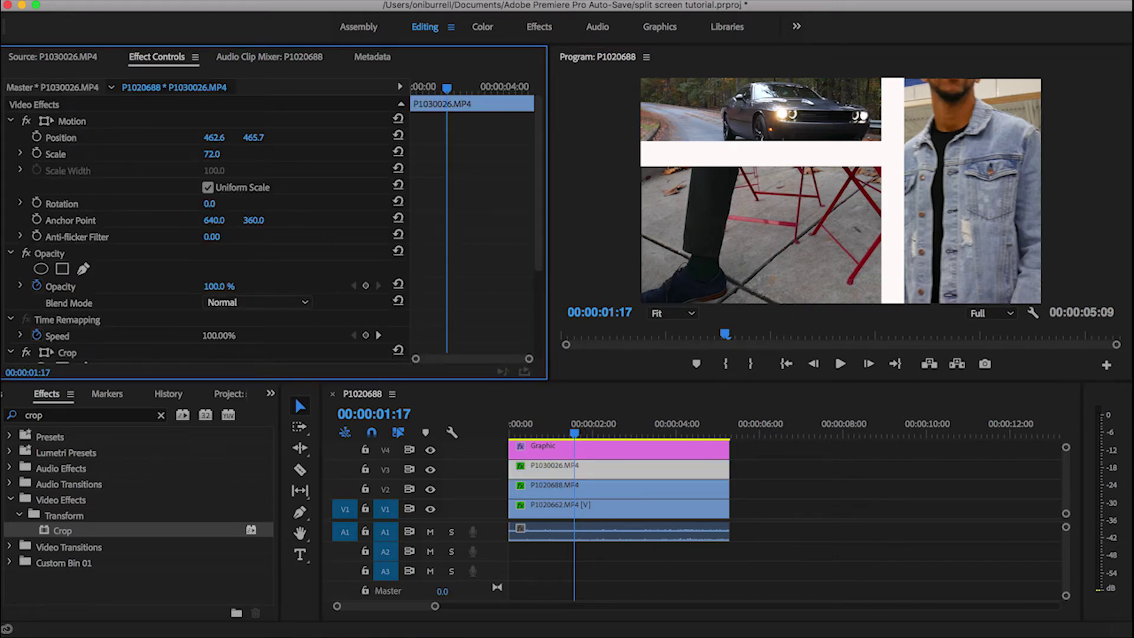
left_click_drag(214, 138, 203, 137)
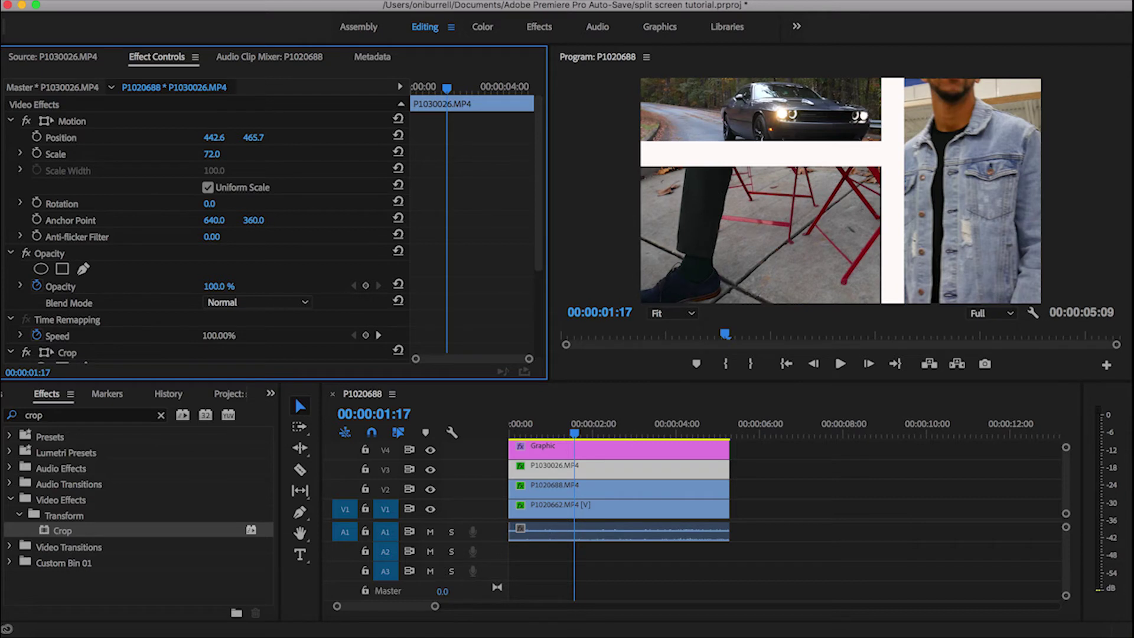
mouse_move(202, 138)
left_mouse_down()
mouse_move(215, 137)
mouse_move(212, 155)
left_mouse_up()
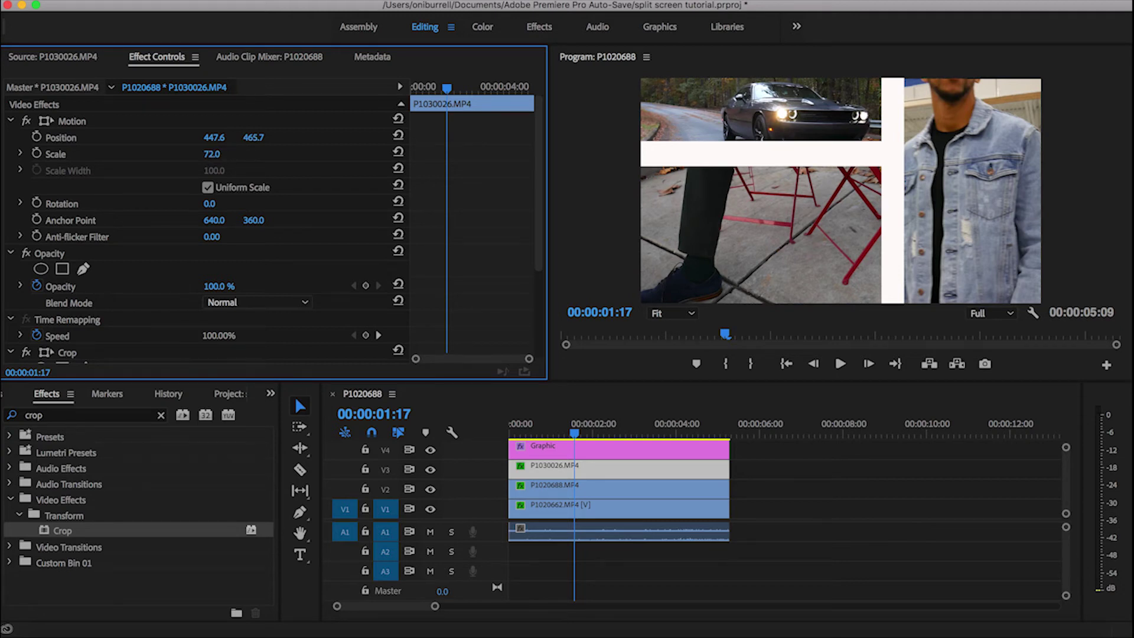
mouse_move(213, 156)
left_mouse_down()
mouse_move(202, 155)
mouse_move(213, 156)
left_mouse_up()
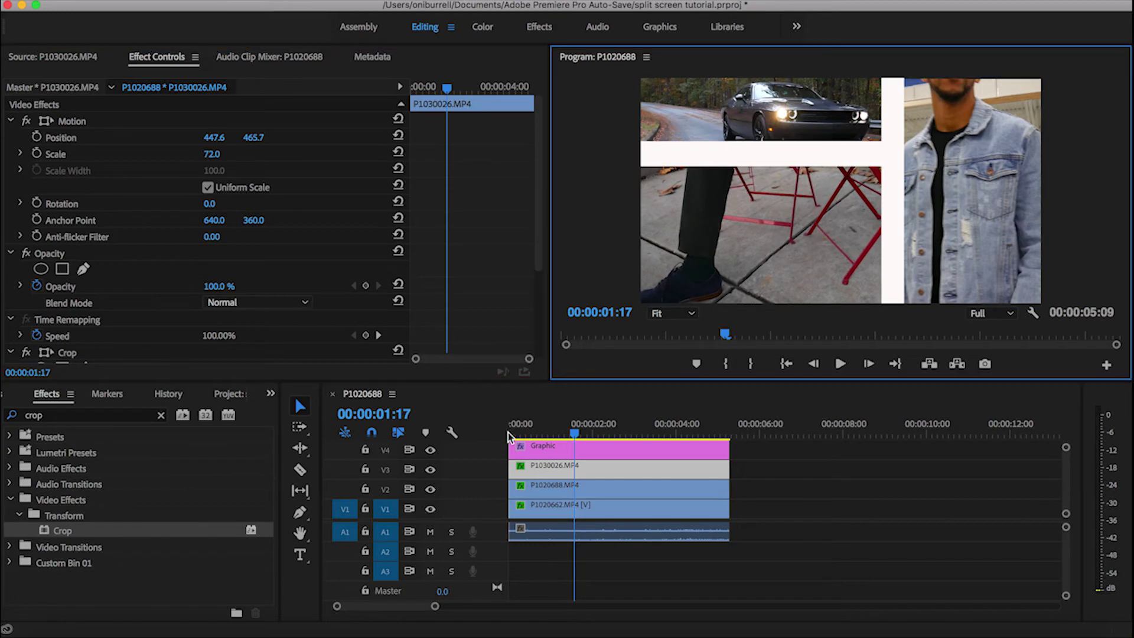
left_click(512, 437)
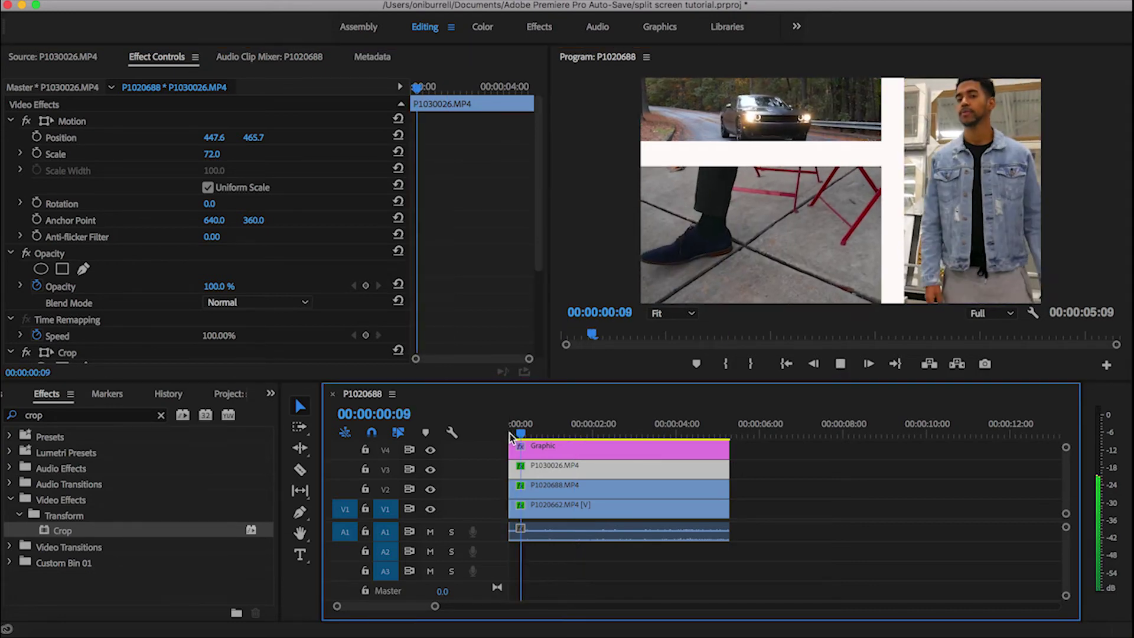
Step: Make the horizontal divider thinner and slightly narrow the vertical divider
left_click(759, 145)
left_click_drag(759, 140, 760, 163)
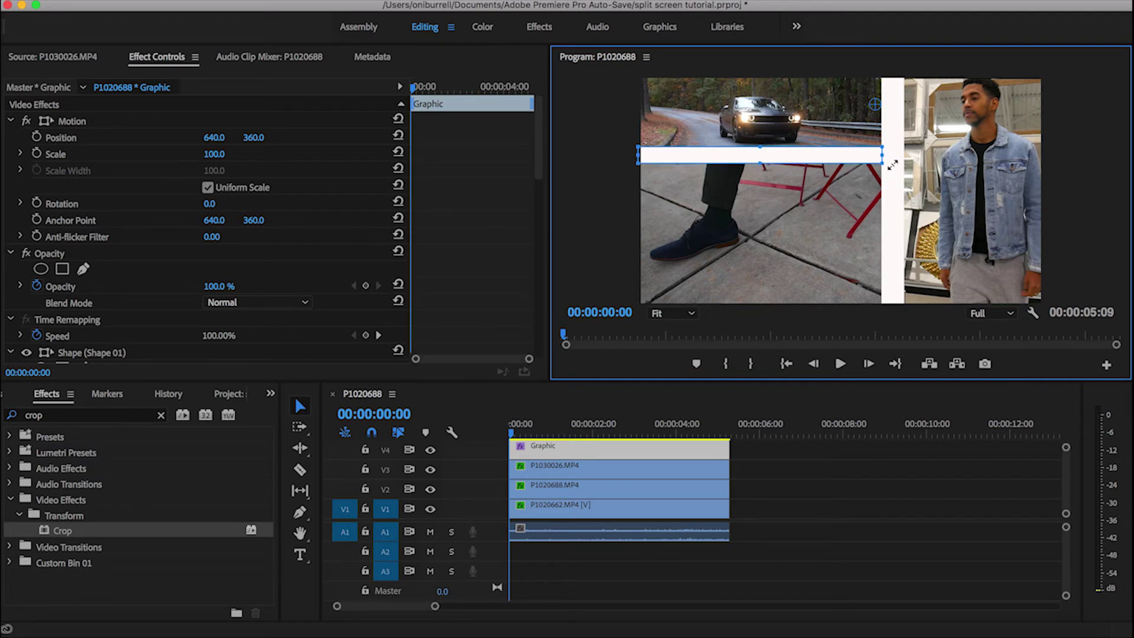
left_click(903, 191)
left_click_drag(903, 191, 902, 190)
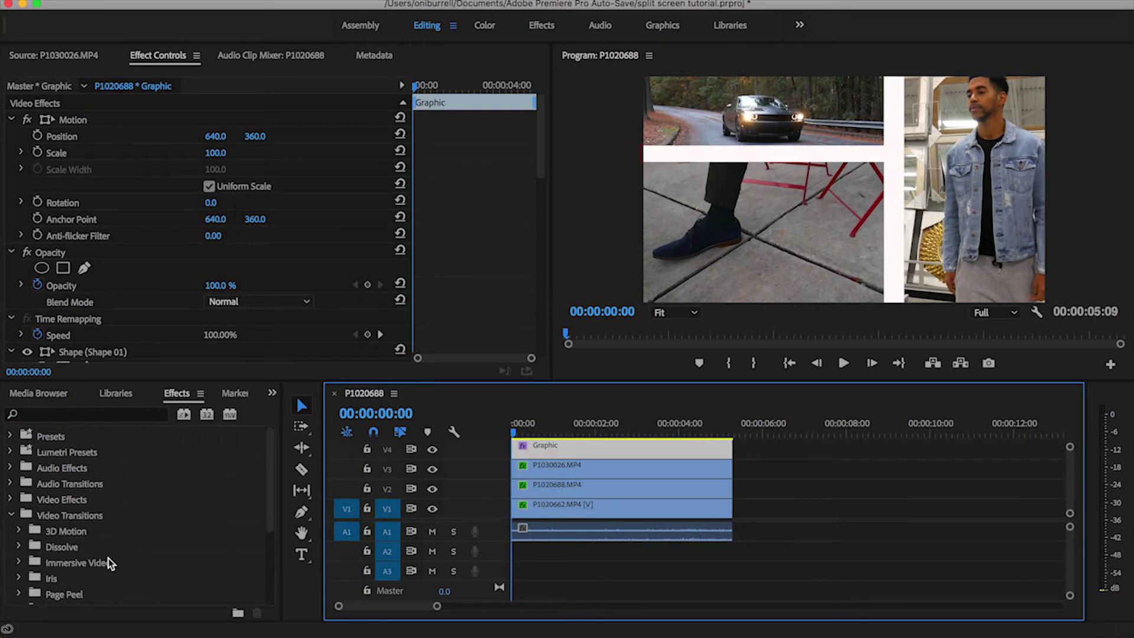
Step: Apply the Push transition to the start of P1030026.MP4 on V3 and play it from the beginning
left_click(104, 416)
type("push")
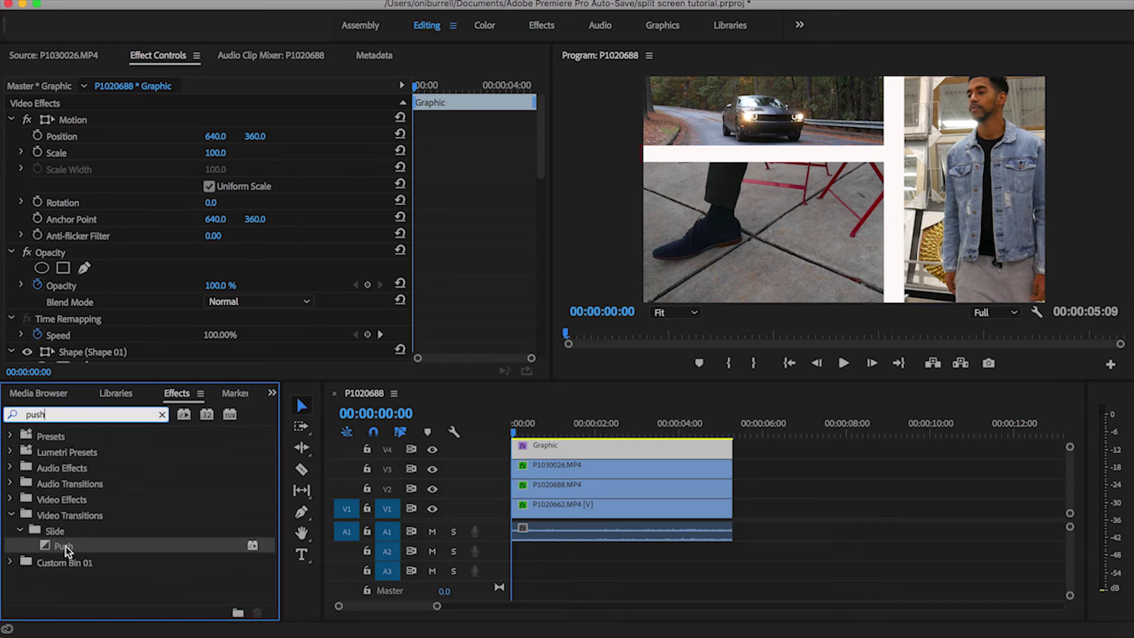
left_click_drag(63, 548, 521, 470)
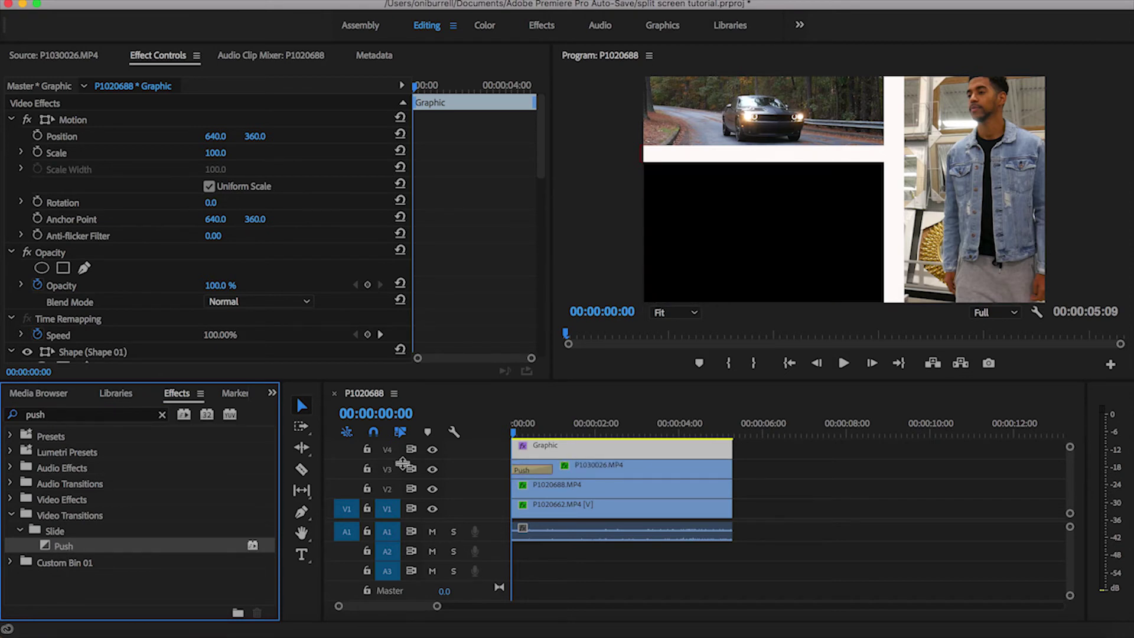
left_click(512, 431)
key("space")
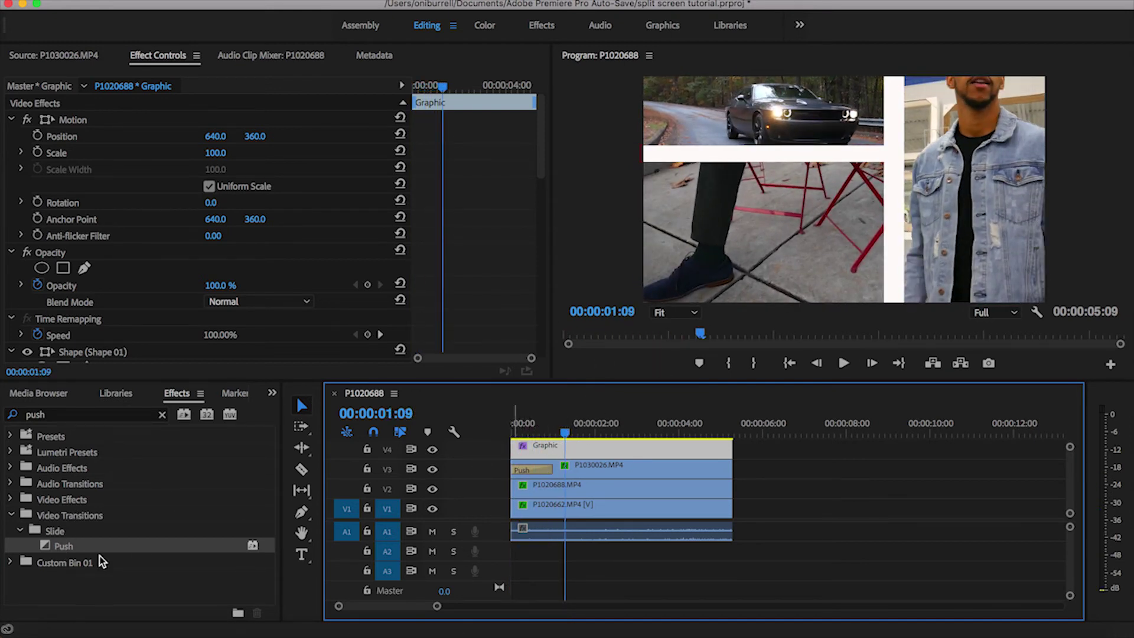
Step: Apply the Push transition to the starts of P1020688.MP4 and P1020662.MP4 and preview all three clips sliding in
left_click_drag(61, 548, 518, 492)
left_click_drag(62, 549, 518, 509)
key("Home")
key("space")
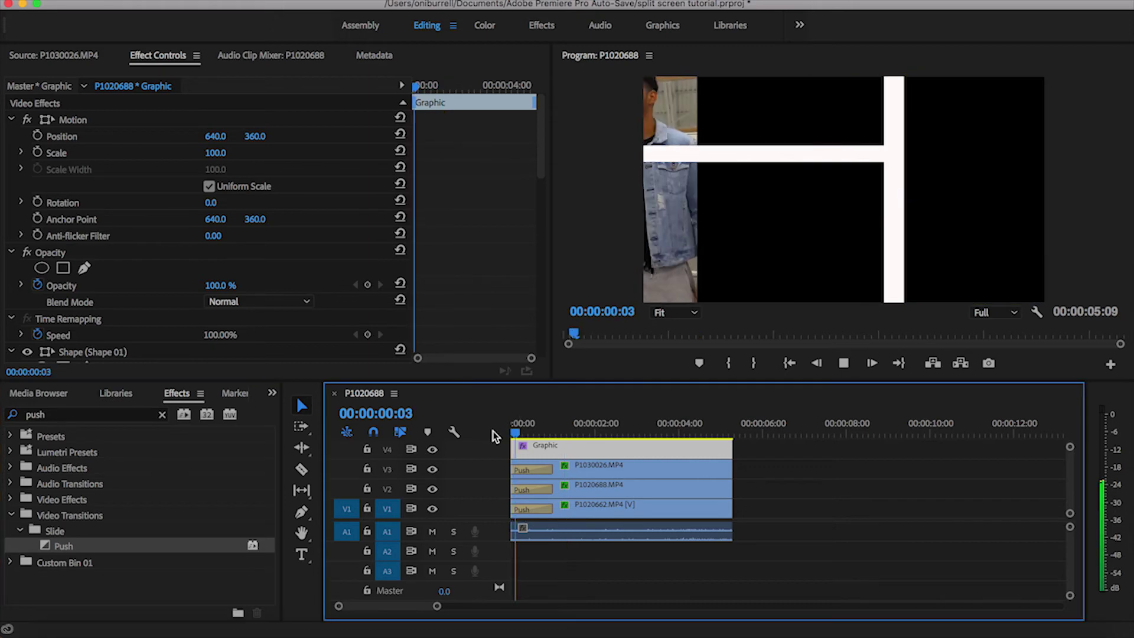
key("space")
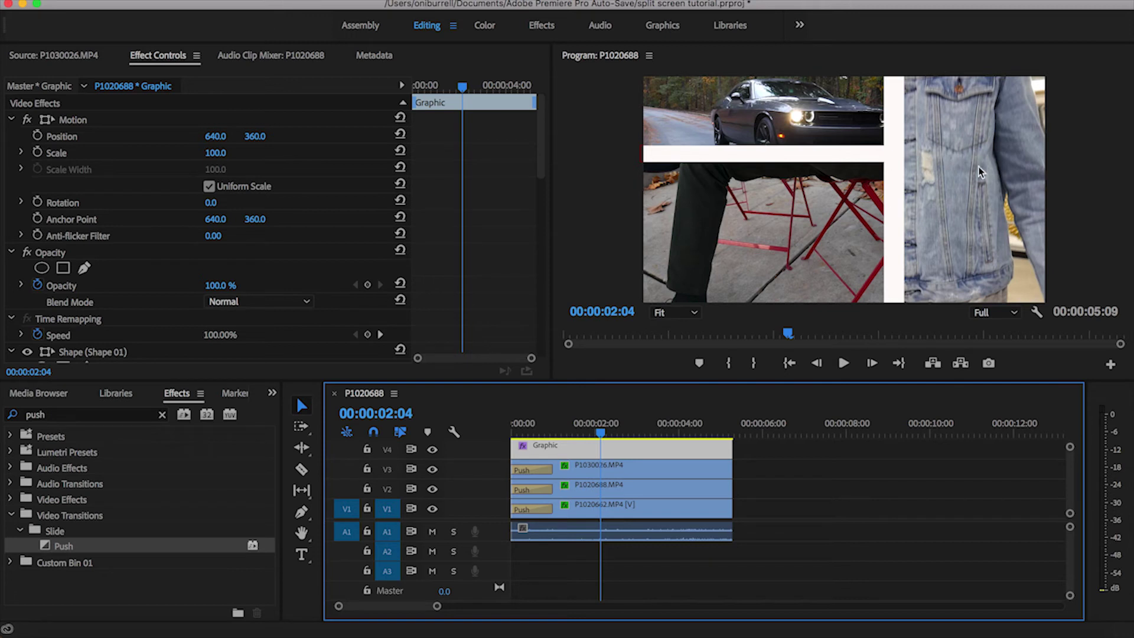
Step: Change the Push transition on P1020688.MP4 so the clip slides in from above, and play it from the sequence start
left_click(530, 491)
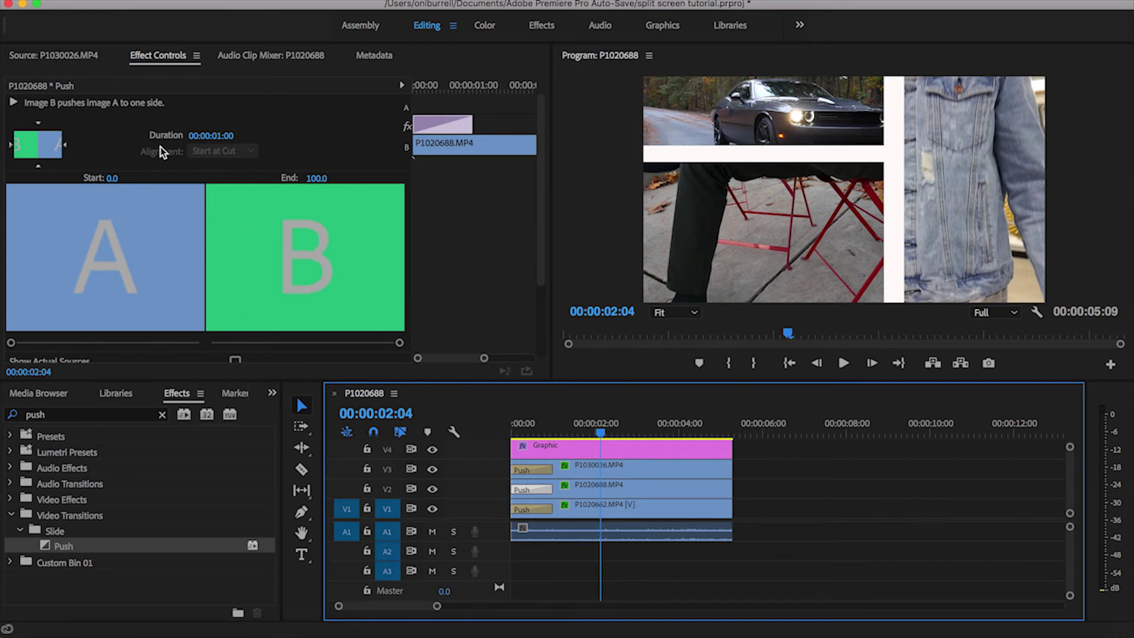
left_click(38, 127)
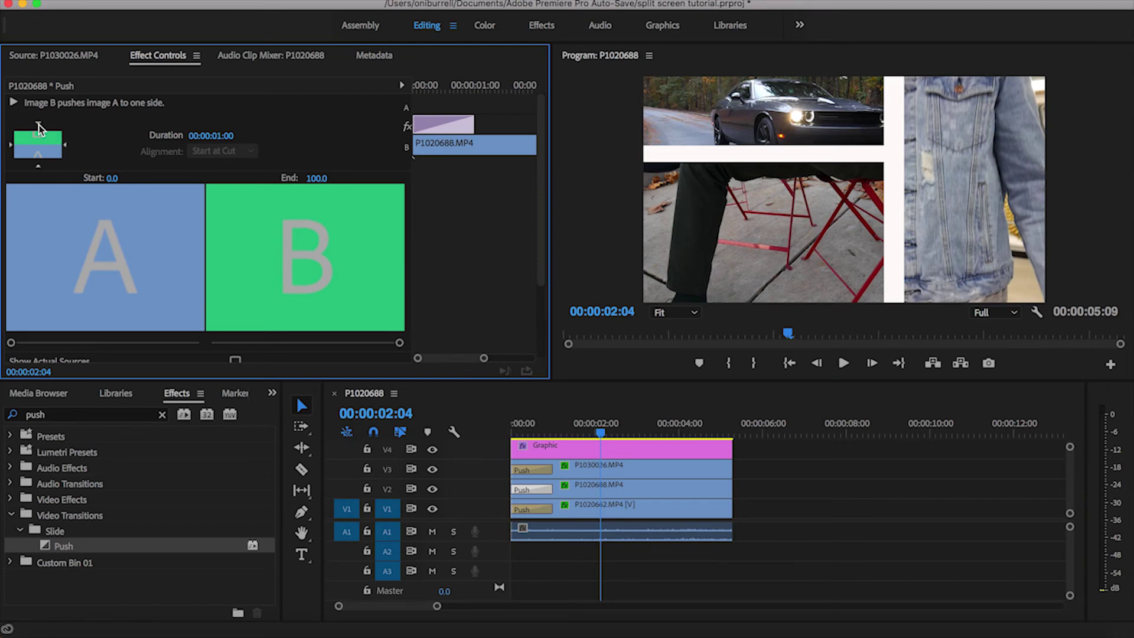
left_click(514, 436)
key("space")
key("space")
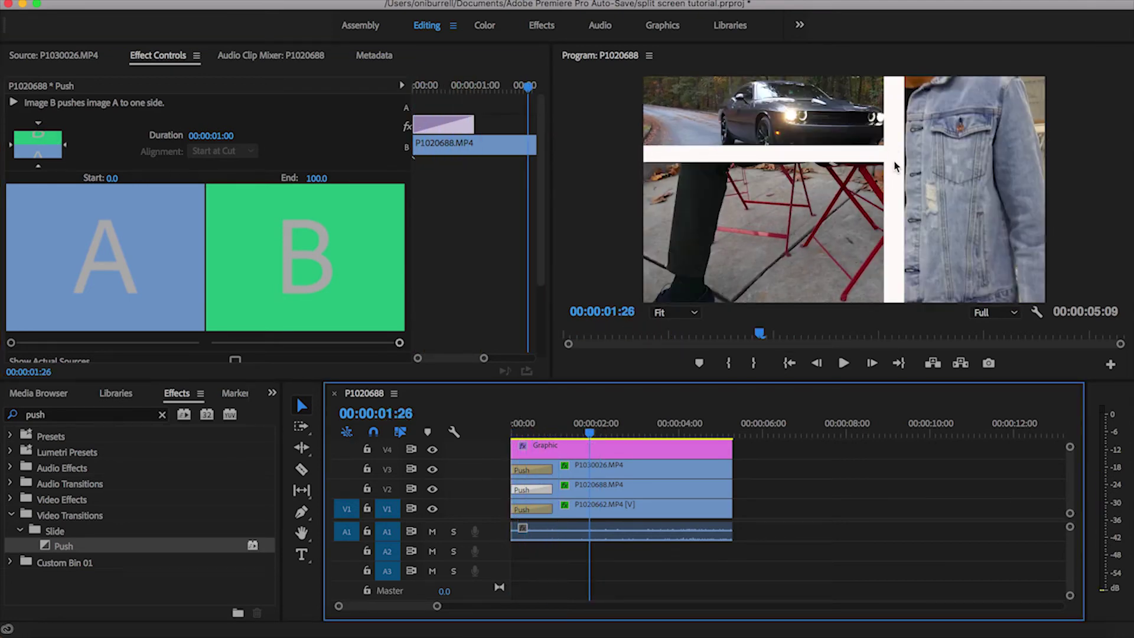
Step: Add a Position keyframe to the vertical divider shape at 00:00:01:00 and return to the sequence start
left_click(629, 449)
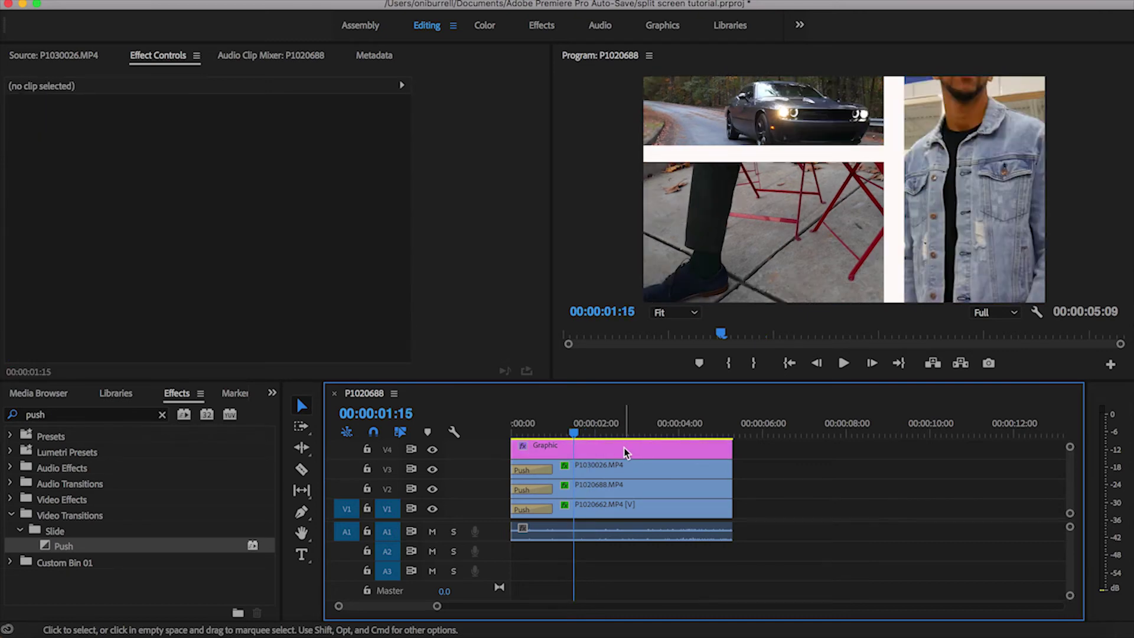
left_click(626, 453)
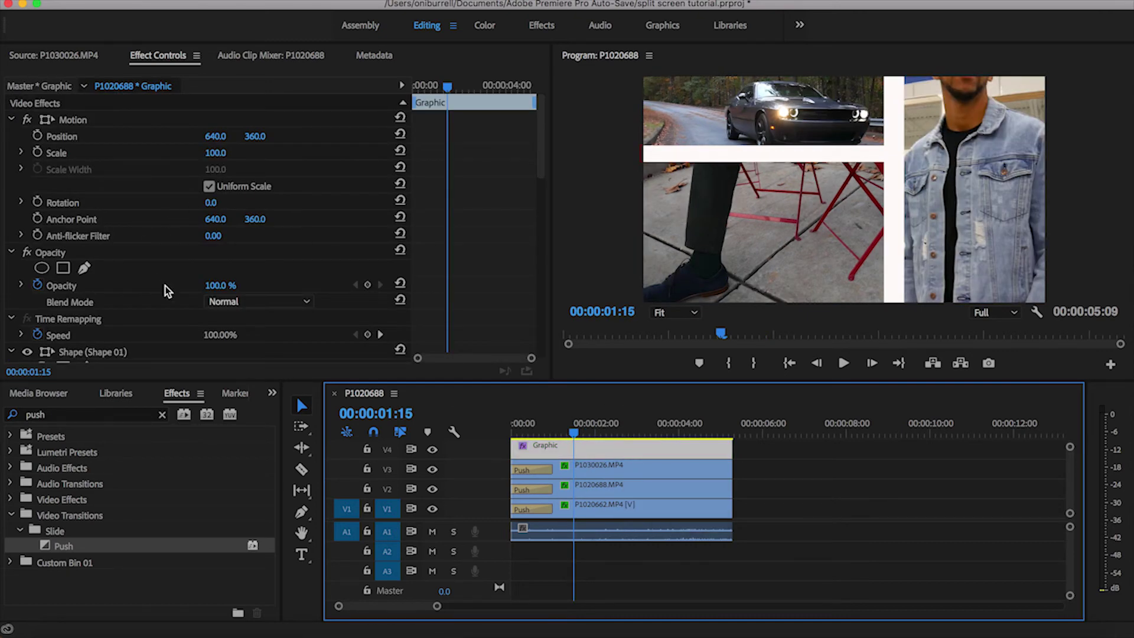
scroll(166, 285, "down", 2)
left_click(110, 306)
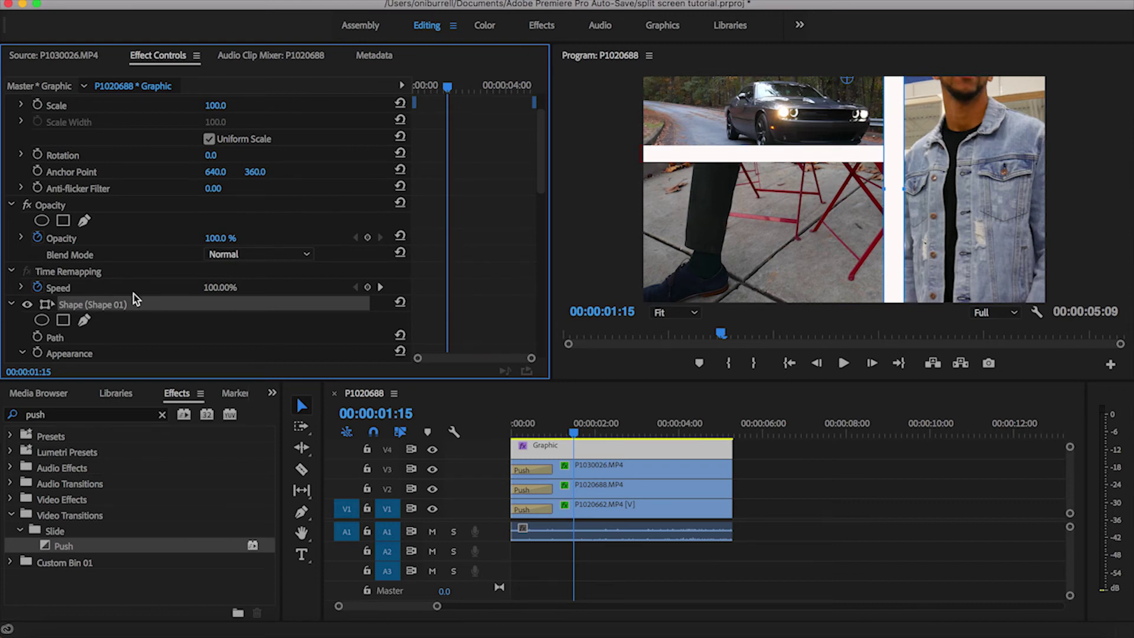
scroll(133, 293, "down", 2)
scroll(134, 293, "down", 9)
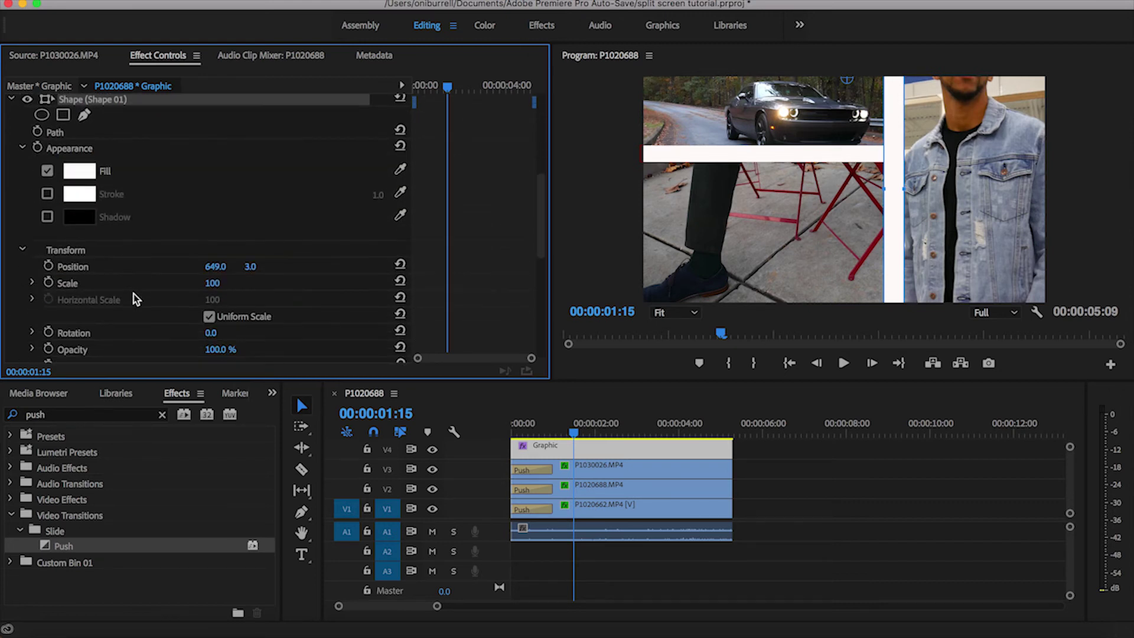
scroll(133, 293, "up", 2)
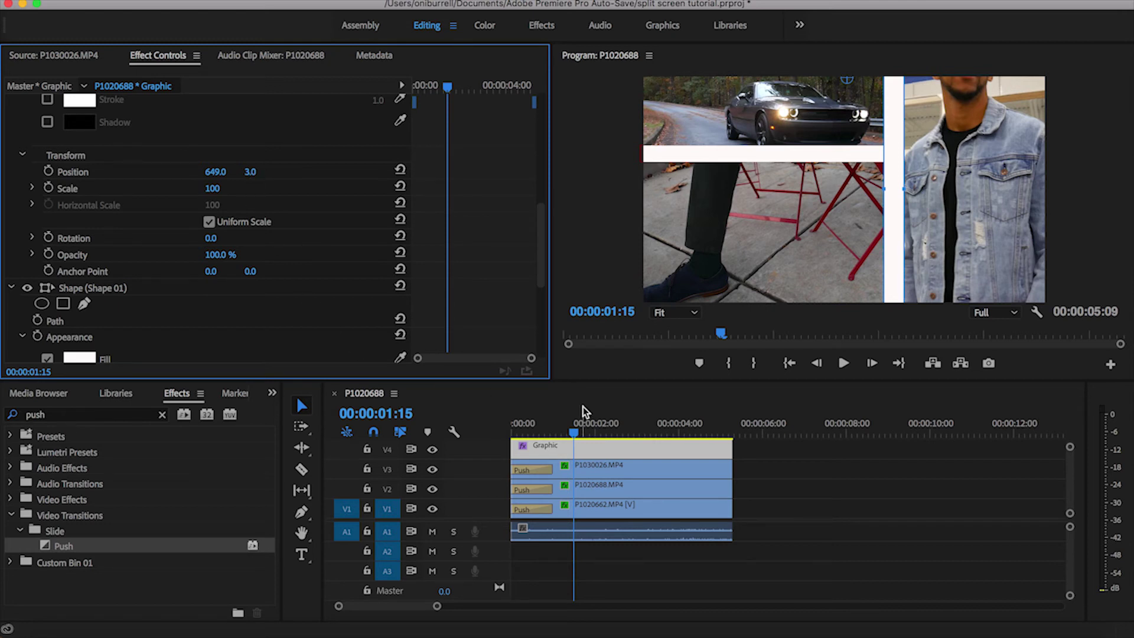
left_click_drag(572, 431, 551, 431)
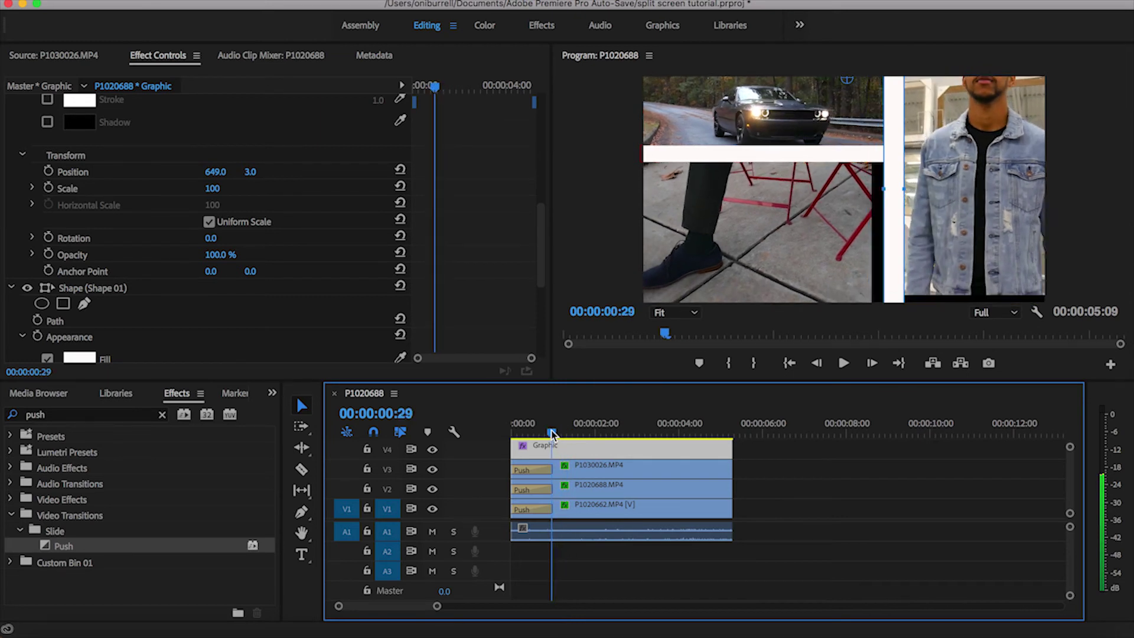
left_click_drag(551, 430, 551, 431)
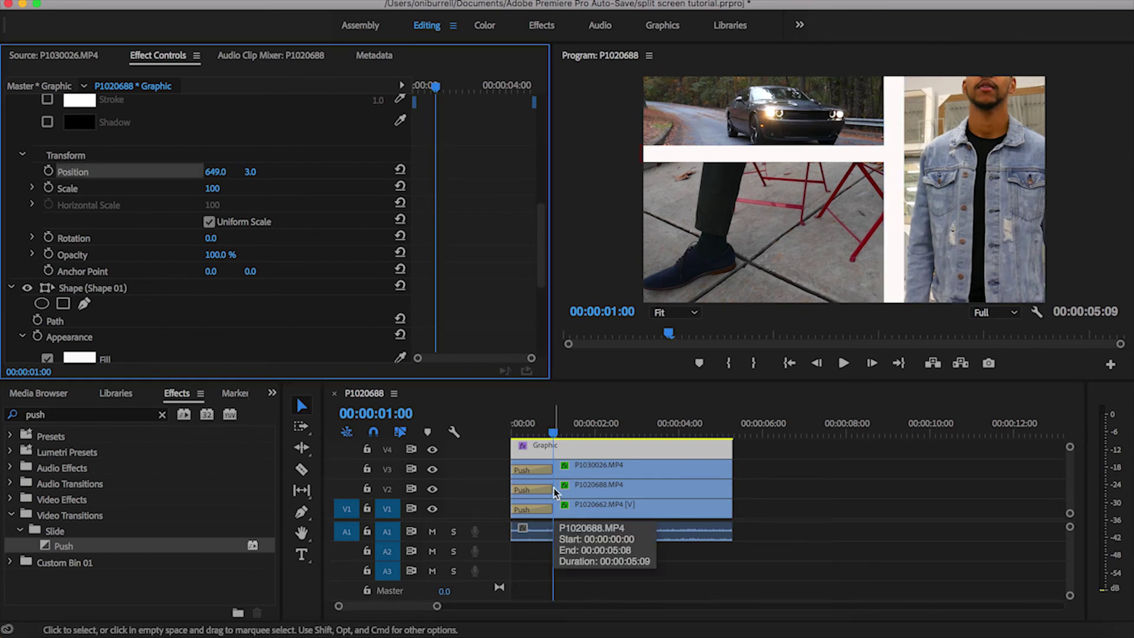
left_click(48, 171)
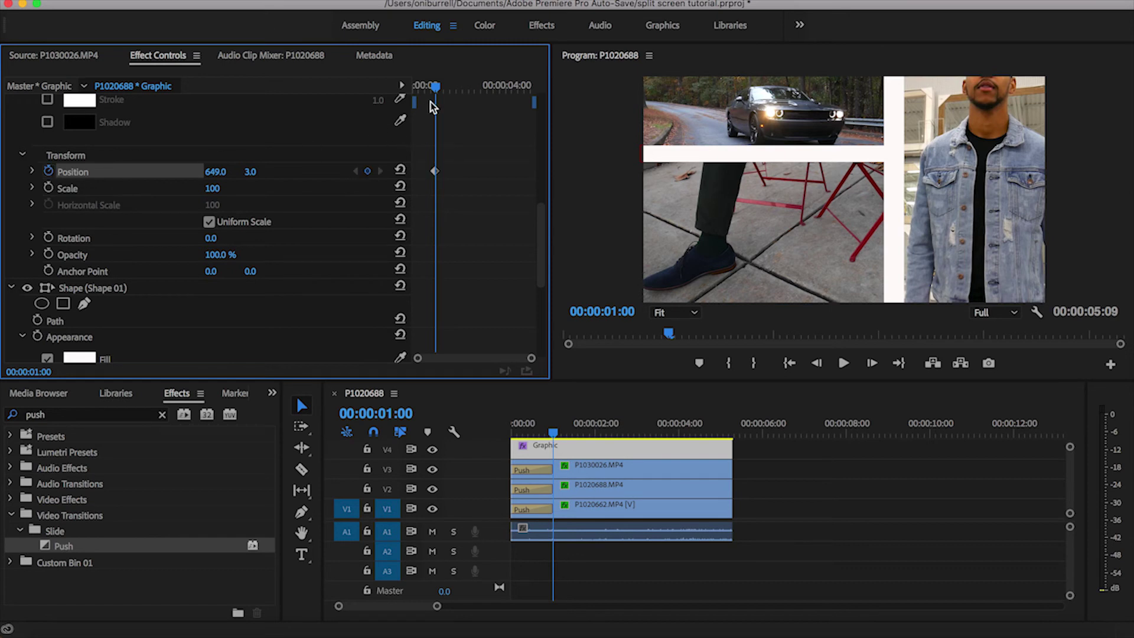
left_click_drag(437, 88, 398, 86)
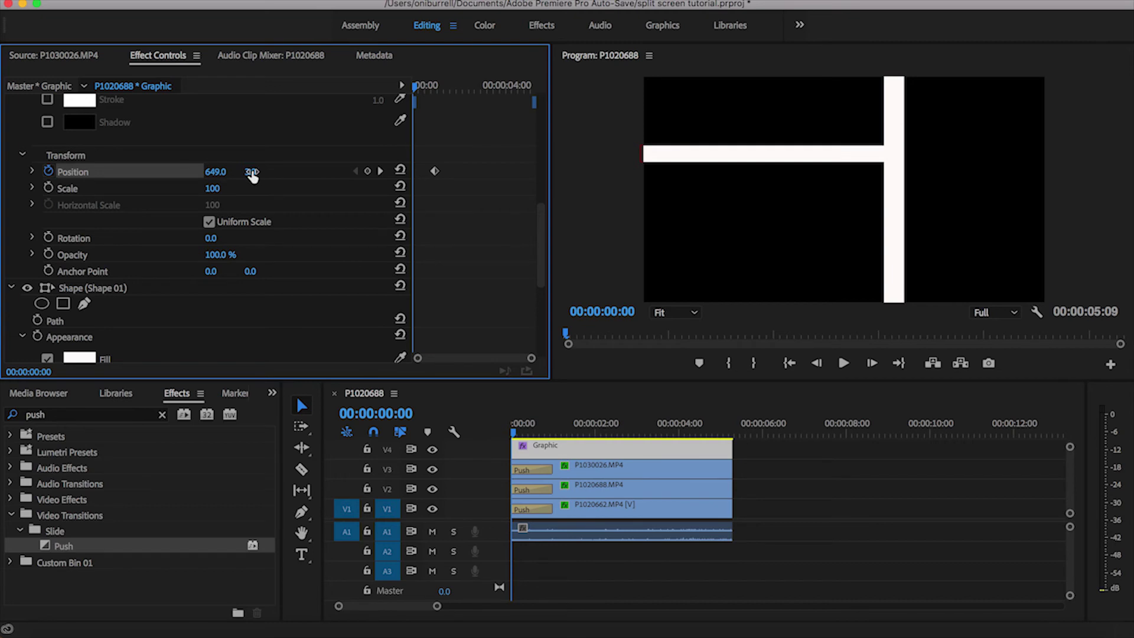
Step: Move the vertical divider above the frame at the sequence start by setting its vertical Position to -732, and play the animation
left_click_drag(252, 175, 163, 175)
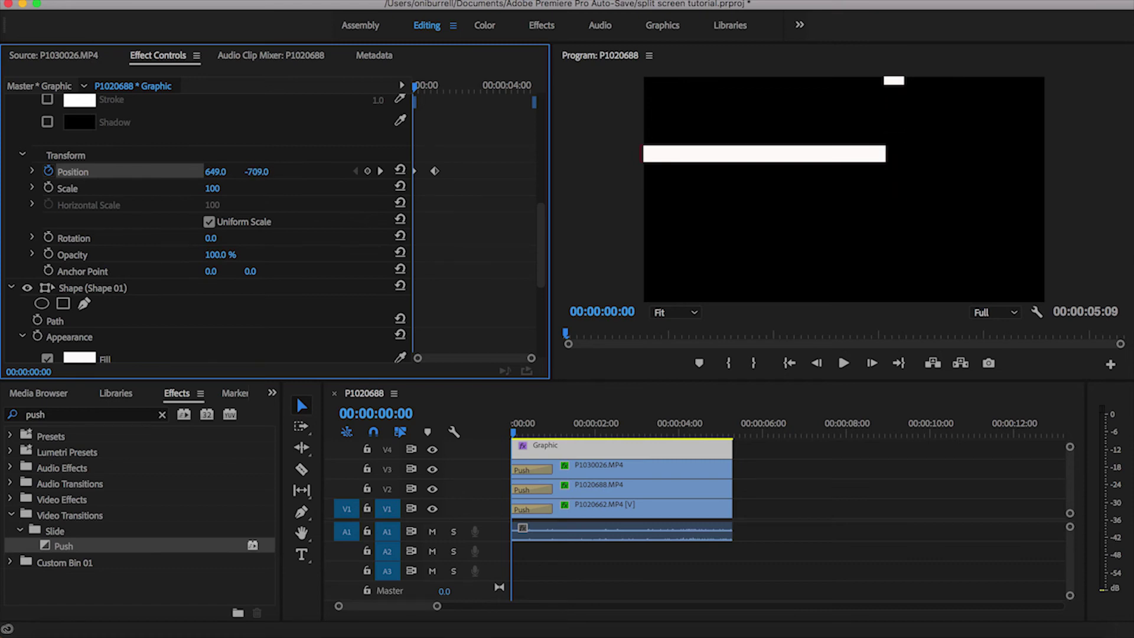
left_click_drag(257, 171, 251, 171)
left_click(496, 437)
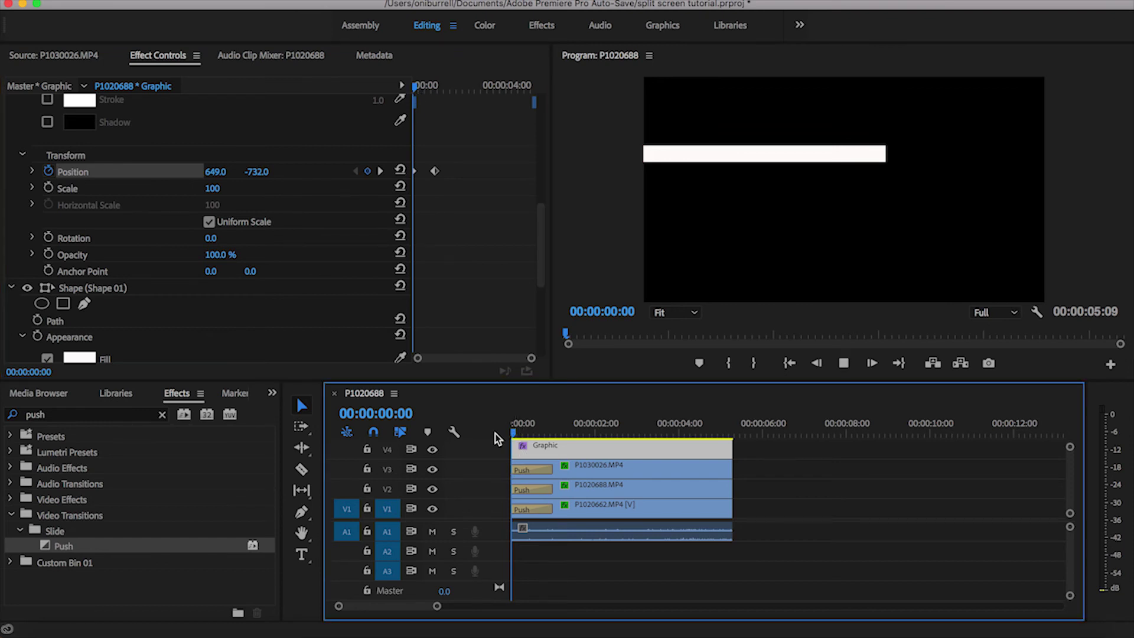
key("space")
key("space")
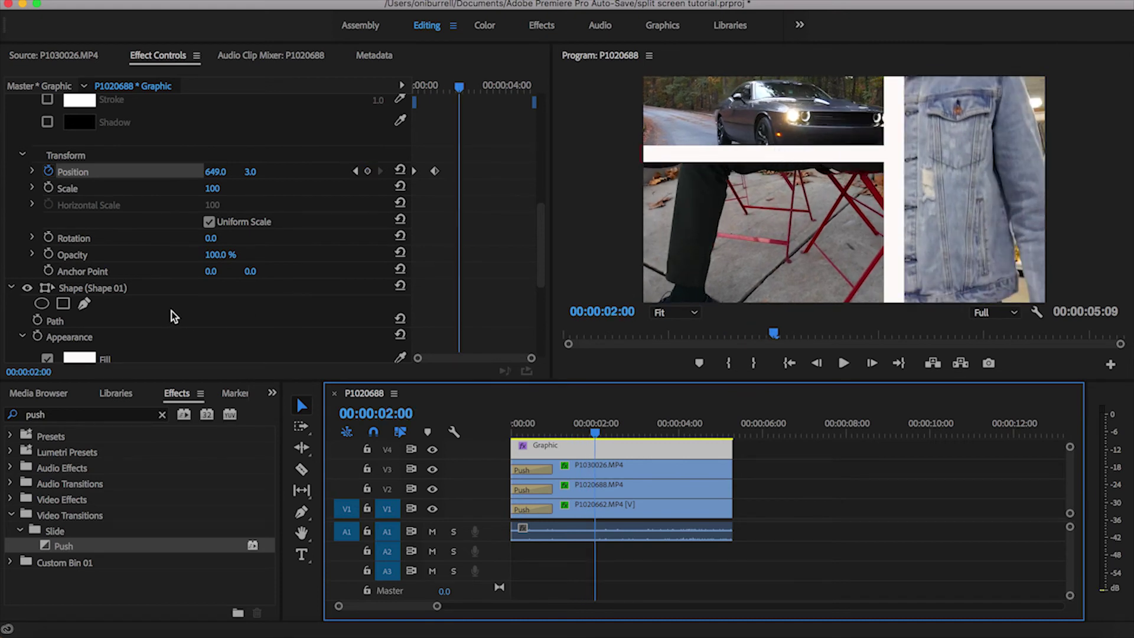
Step: Add a Position keyframe to the horizontal divider, Shape 01, at 00:00:02:00
scroll(173, 316, "up", 5)
scroll(173, 316, "down", 3)
scroll(171, 313, "down", 3)
left_click(101, 176)
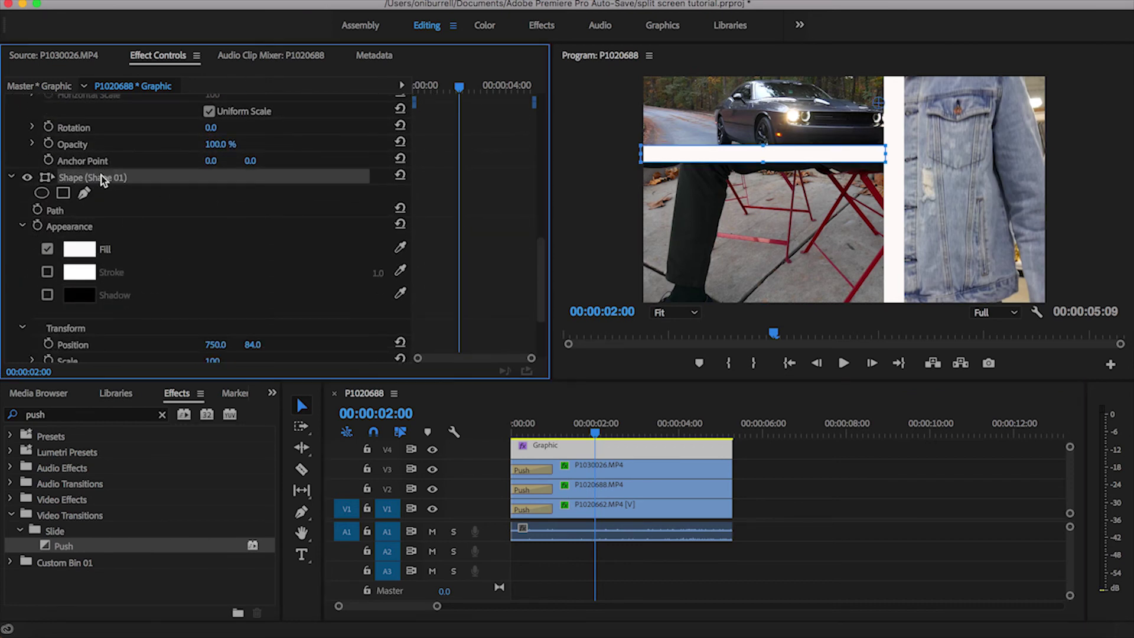
scroll(183, 265, "down", 2)
scroll(183, 265, "down", 1)
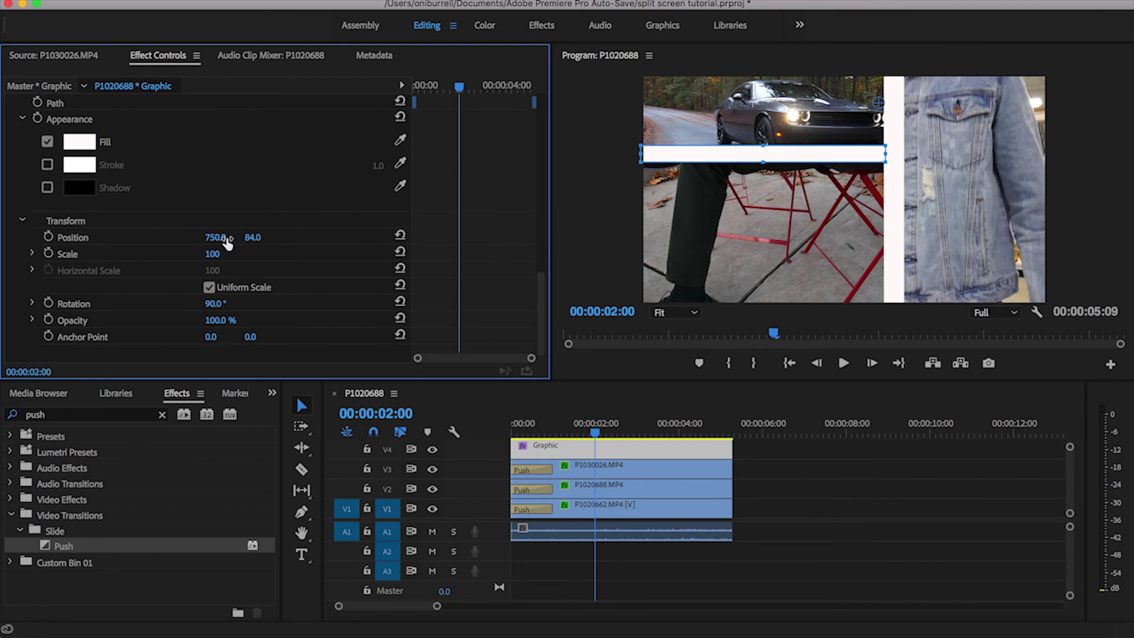
left_click(48, 236)
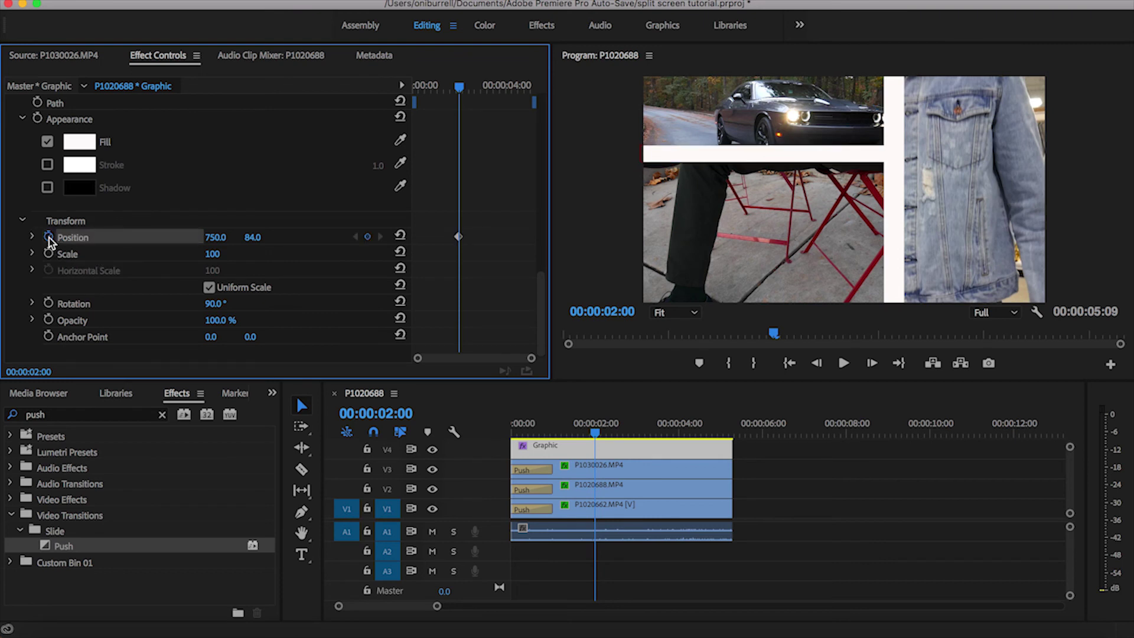
Step: At the sequence start, move the horizontal divider off the frame's left edge with a horizontal Position of about -20, and play the animation
left_click_drag(458, 86, 396, 94)
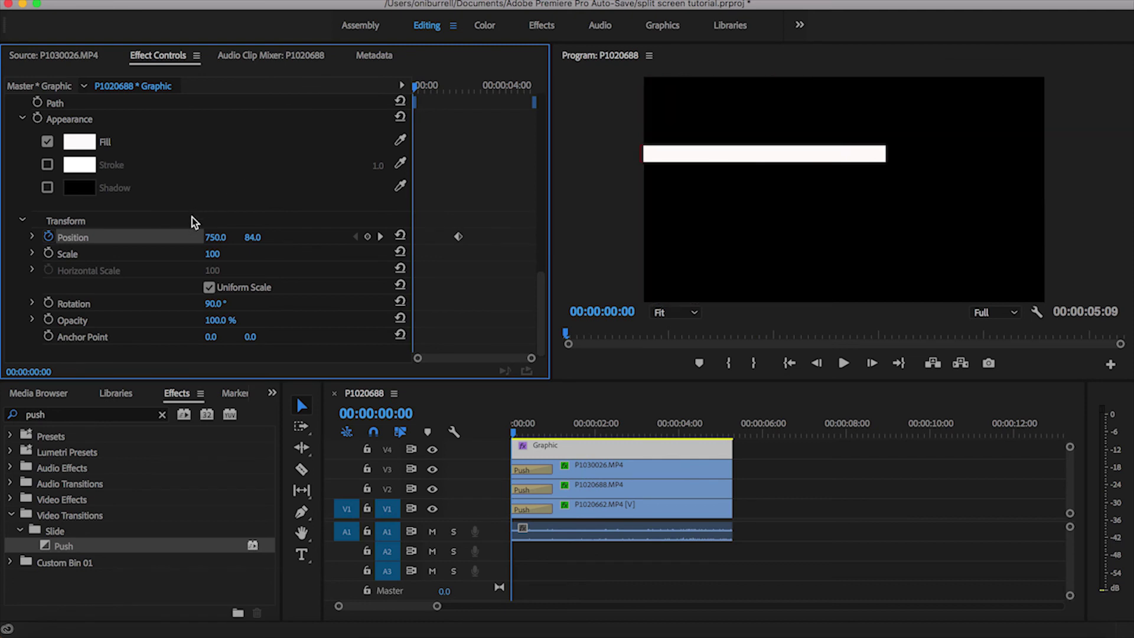
left_click_drag(214, 238, 6, 239)
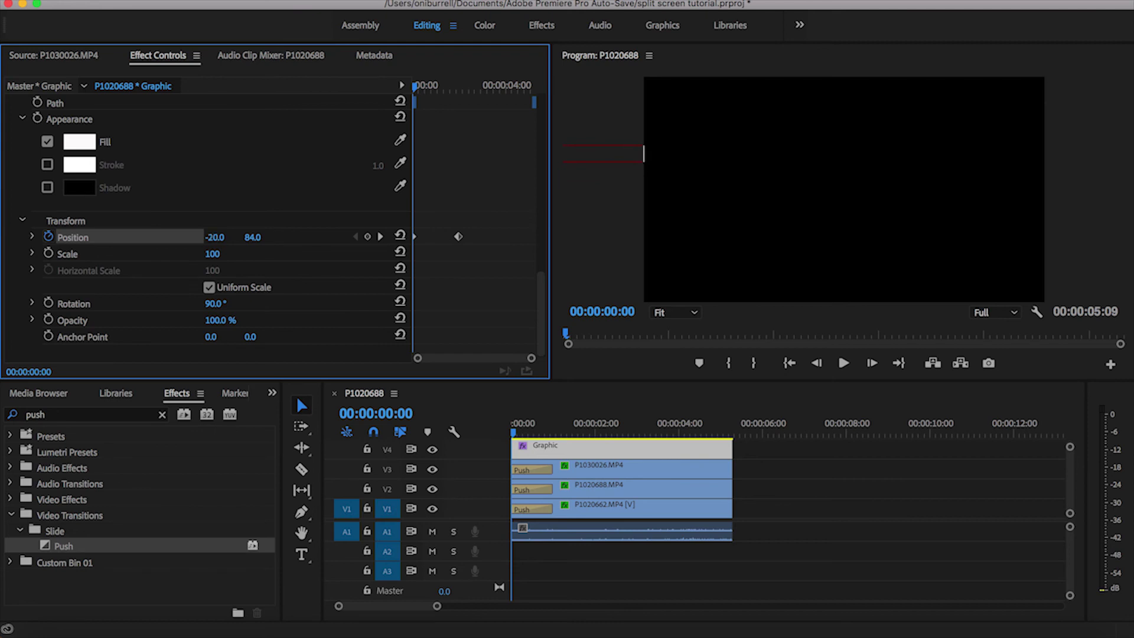
left_click(515, 439)
key("space")
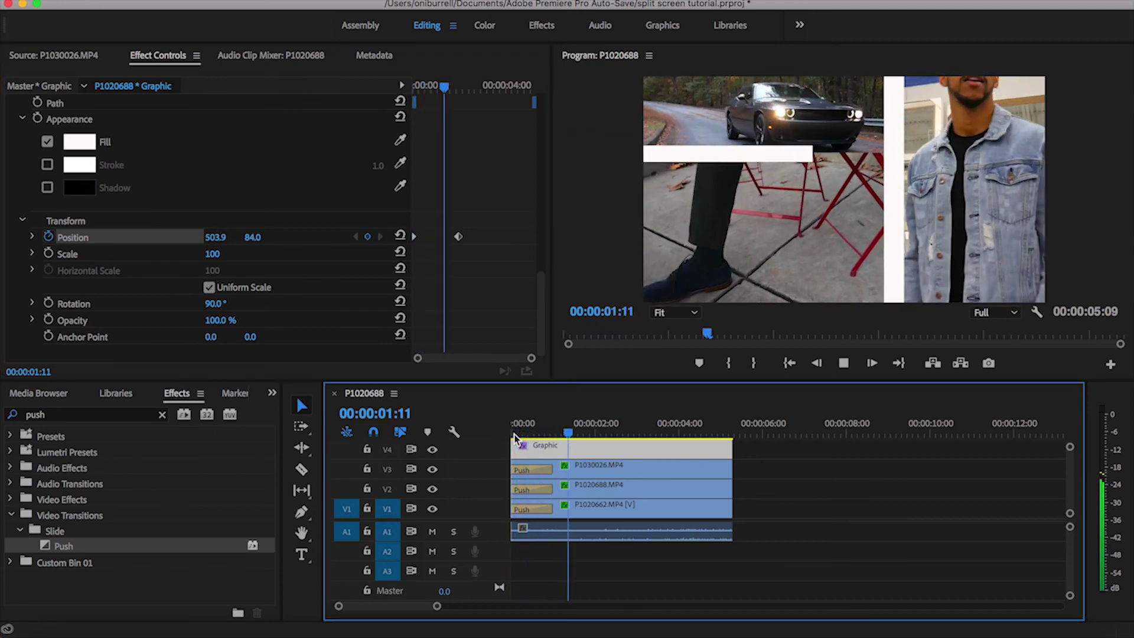
key("space")
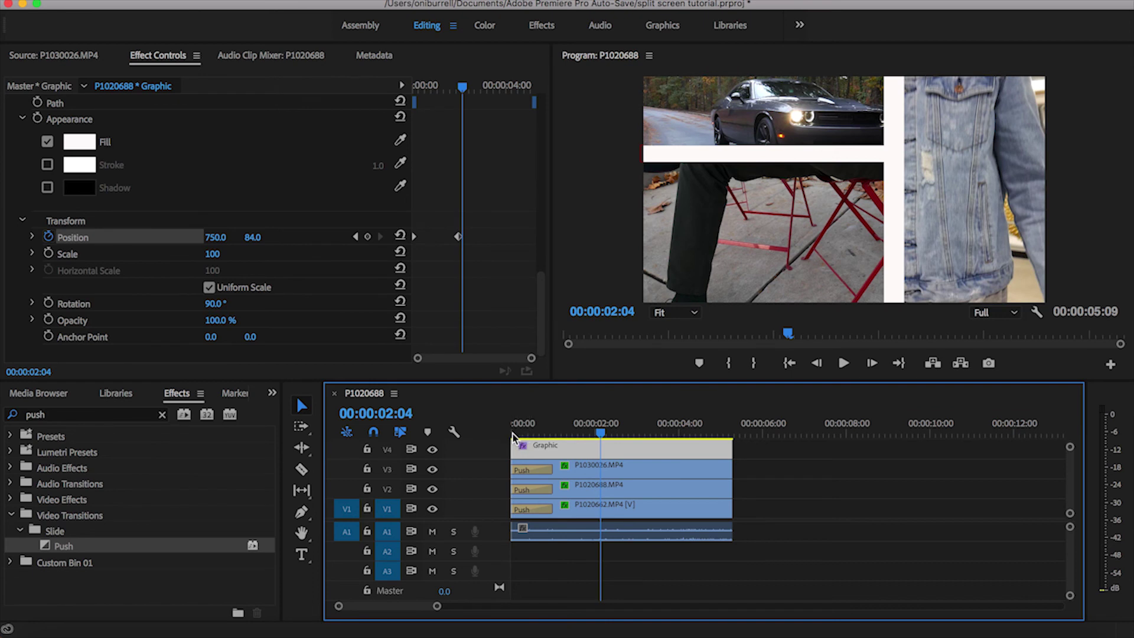
Step: Move the horizontal divider's ending Position keyframe earlier, to just after 00:00:01:00, and return to the sequence start
left_click(529, 434)
left_click_drag(457, 237, 440, 238)
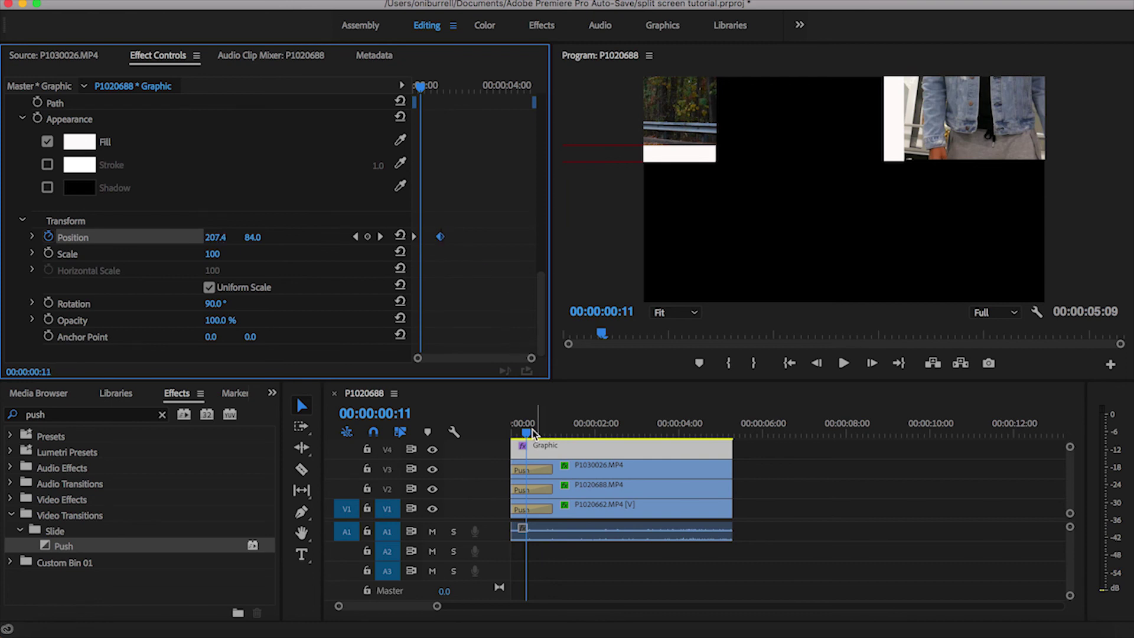
left_click(512, 433)
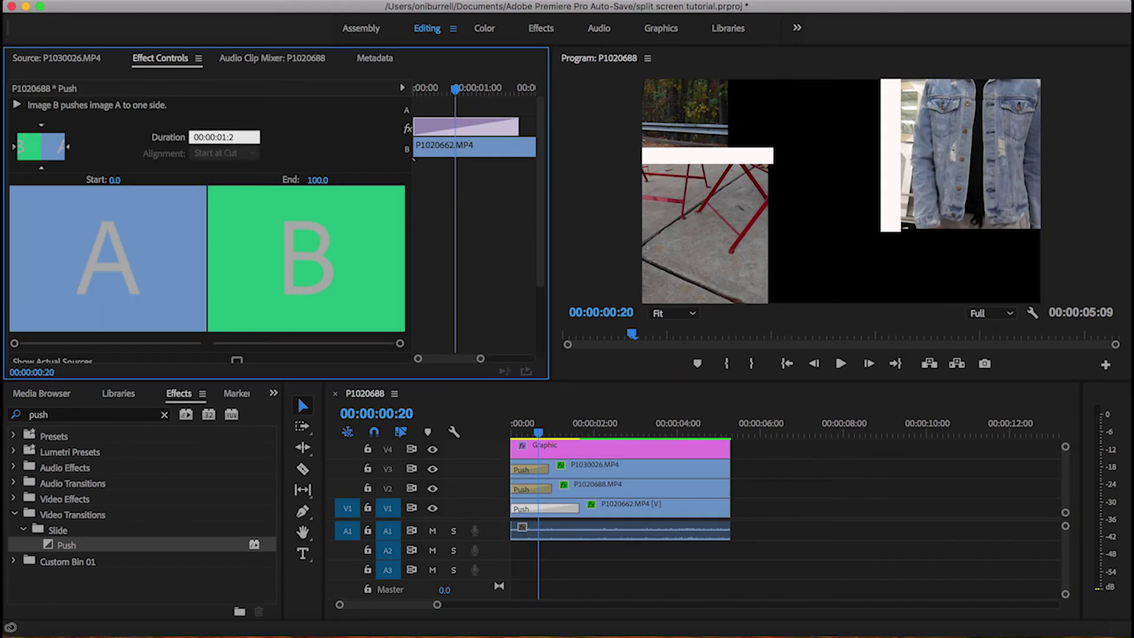
Step: Adjust the Push transition's duration on P1020662.MP4, trying 2:00 before shortening it to just over one second
left_click(240, 136)
left_click(240, 136)
key("BackSpace")
key("BackSpace")
key("BackSpace")
key("BackSpace")
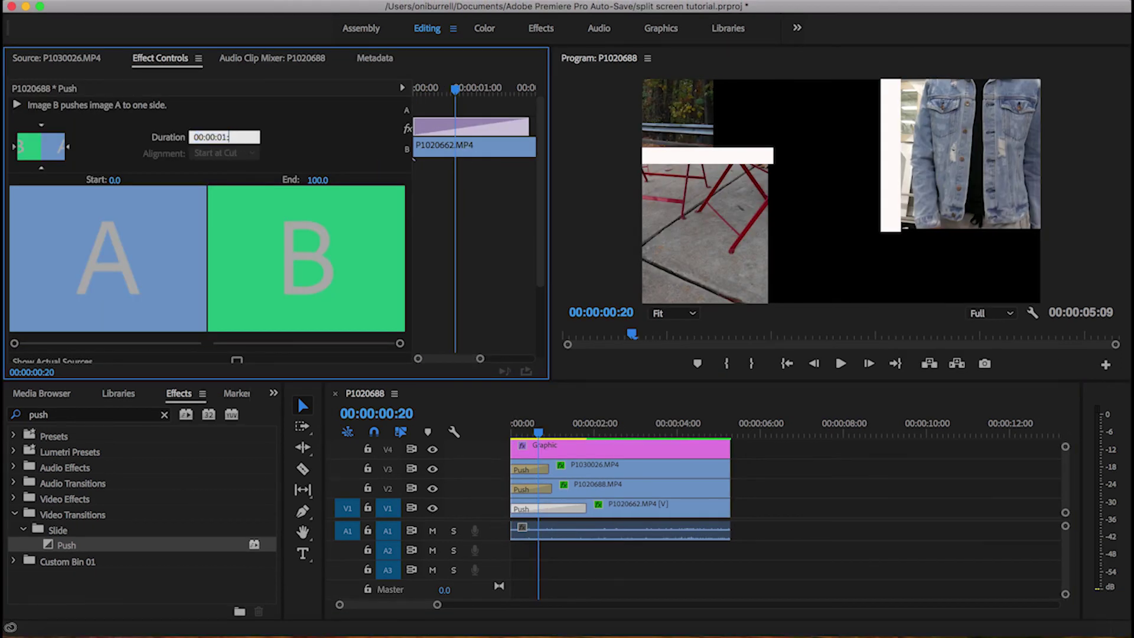
type("2:00")
key("Return")
type("1:")
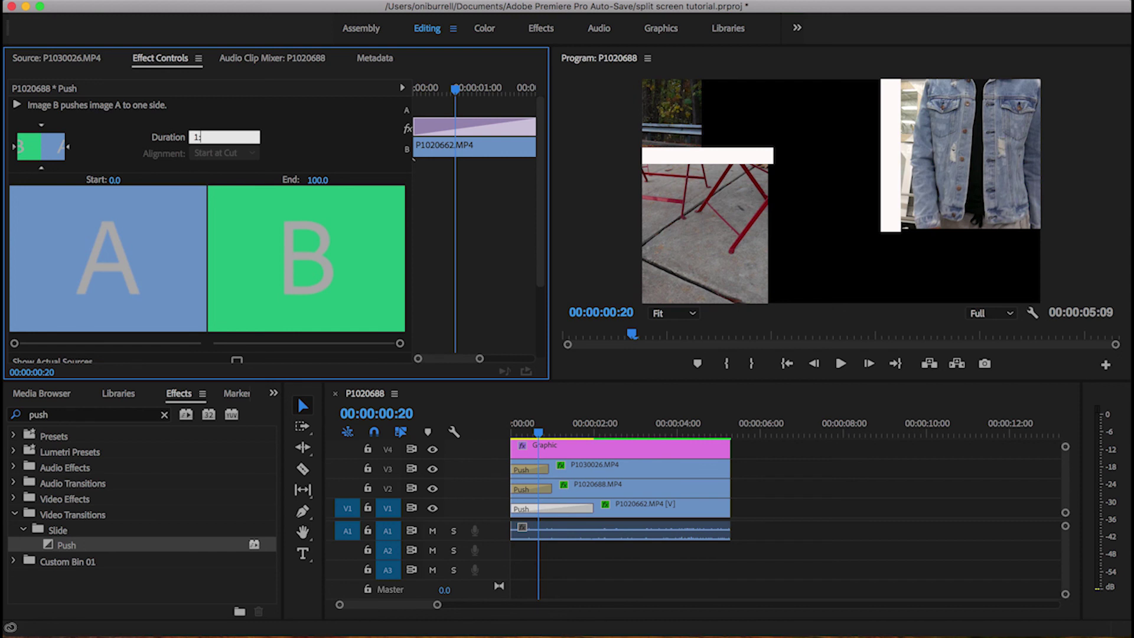
key("Return")
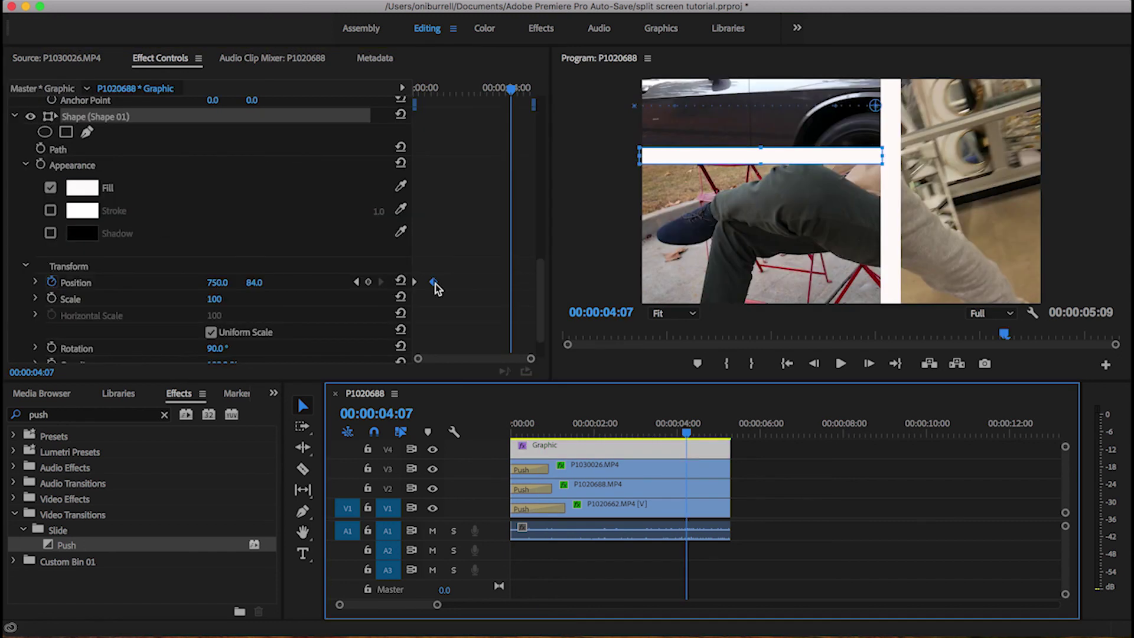
Step: Apply Ease In to the horizontal divider's ending Position keyframe and Ease Out to its starting keyframe
right_click(434, 283)
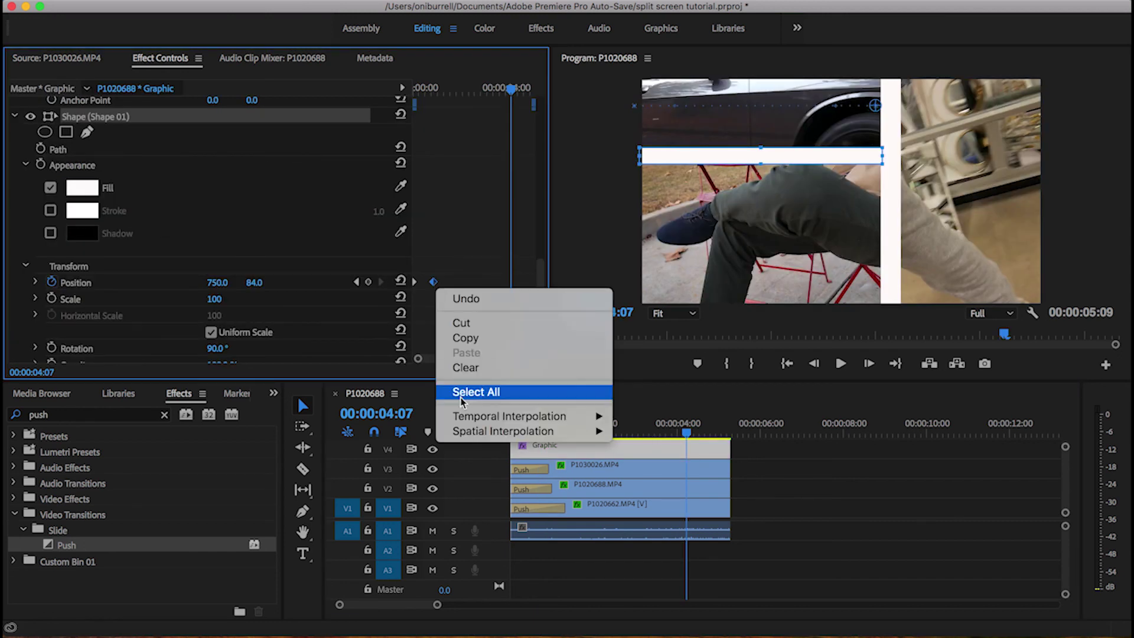
mouse_move(465, 418)
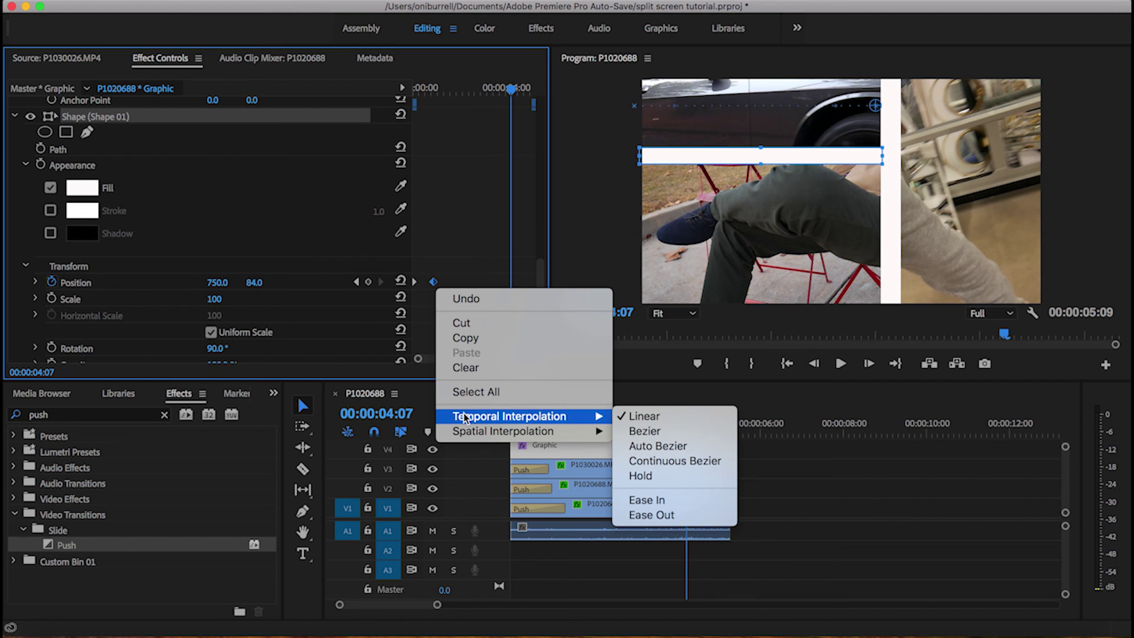
left_click(647, 501)
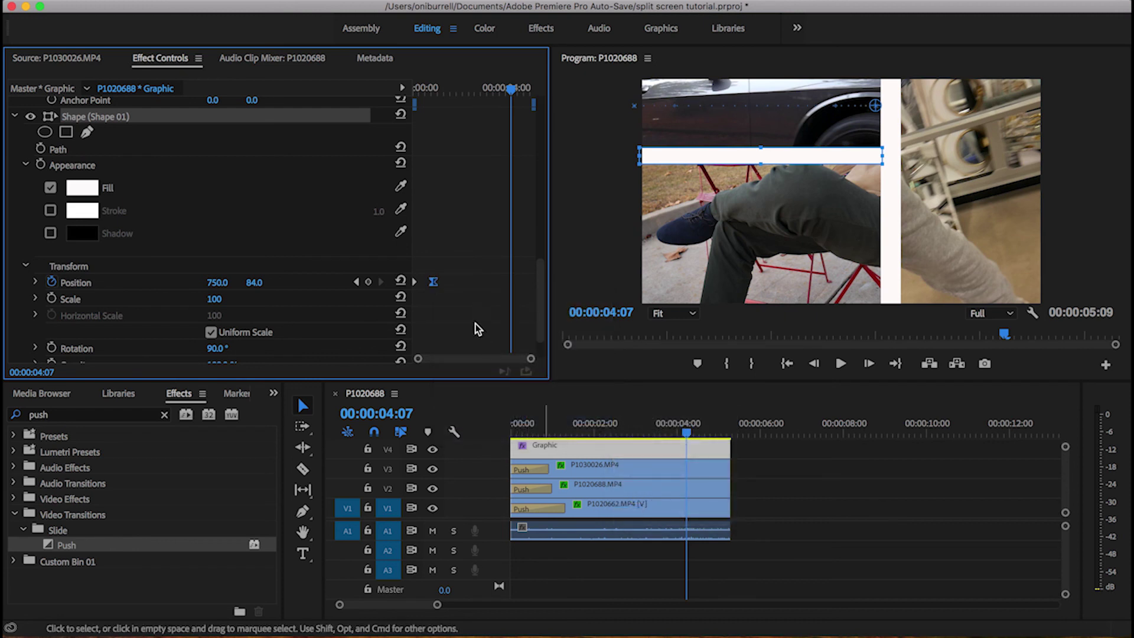
right_click(417, 286)
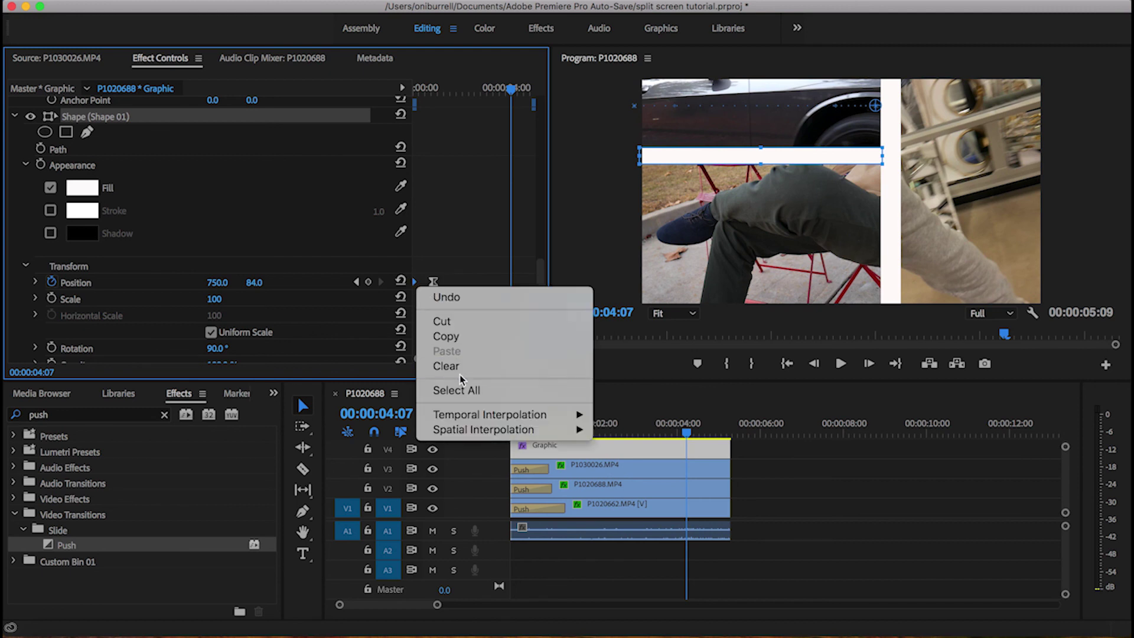
mouse_move(531, 415)
left_click(633, 513)
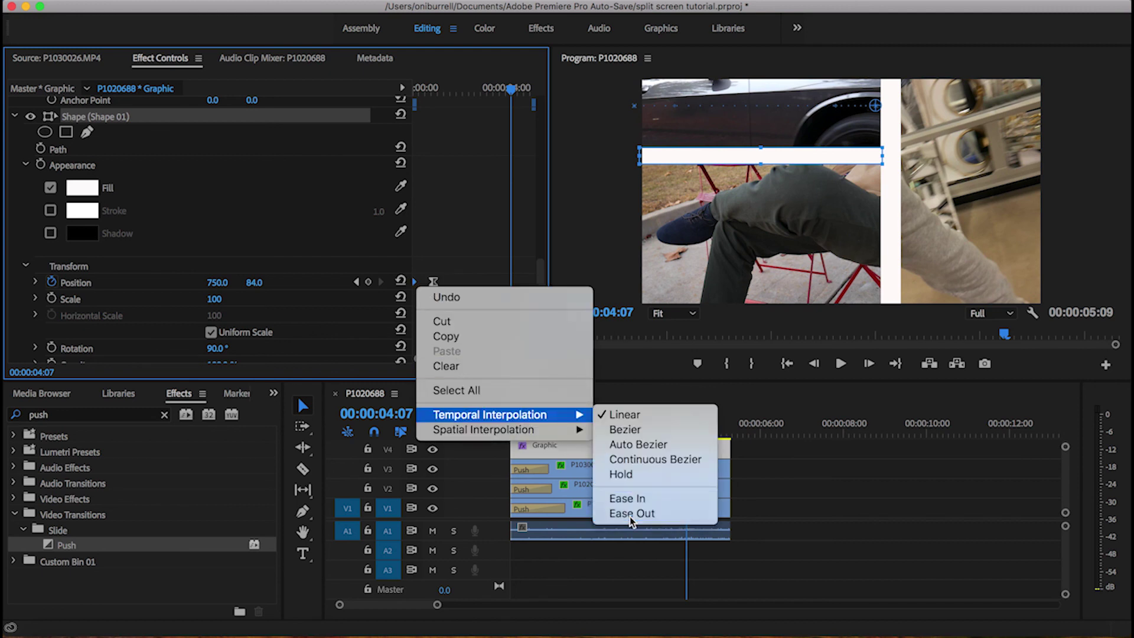
Step: Apply Ease In to the vertical divider's ending Position keyframe and Ease Out to its starting keyframe
scroll(452, 231, "up", 5)
scroll(452, 230, "up", 2)
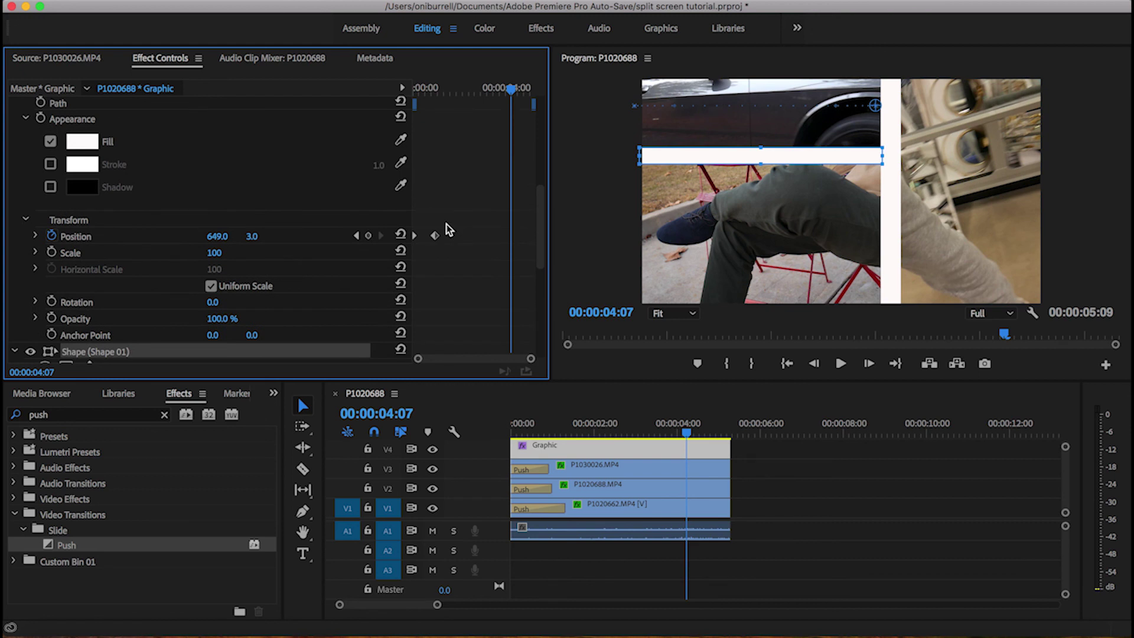
left_click(435, 236)
right_click(435, 235)
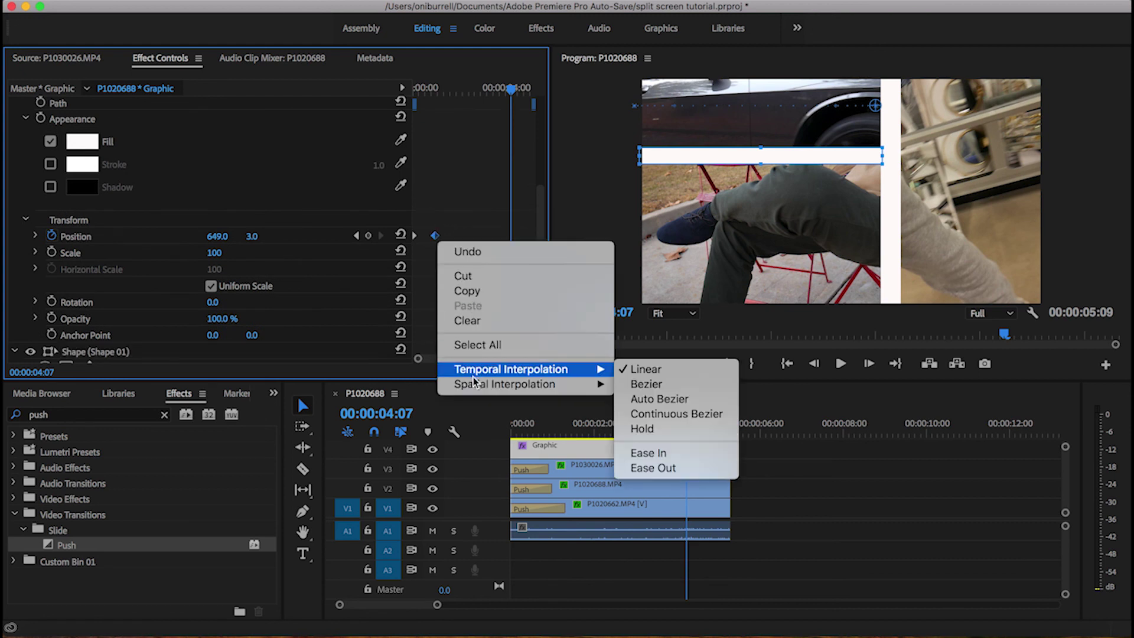
left_click(648, 454)
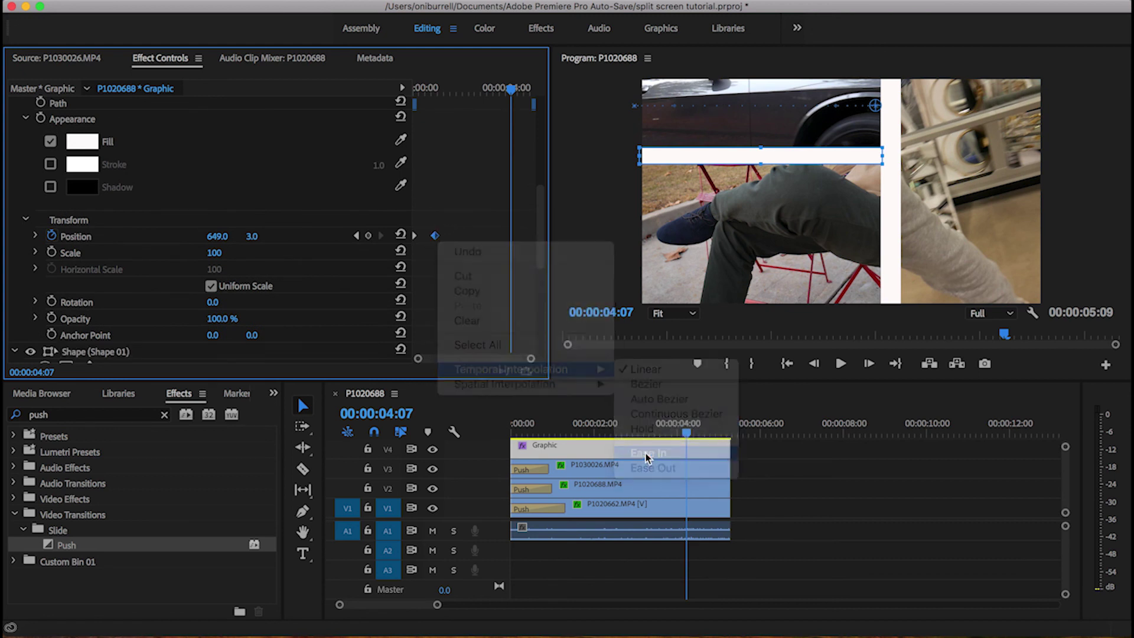
right_click(413, 238)
mouse_move(473, 370)
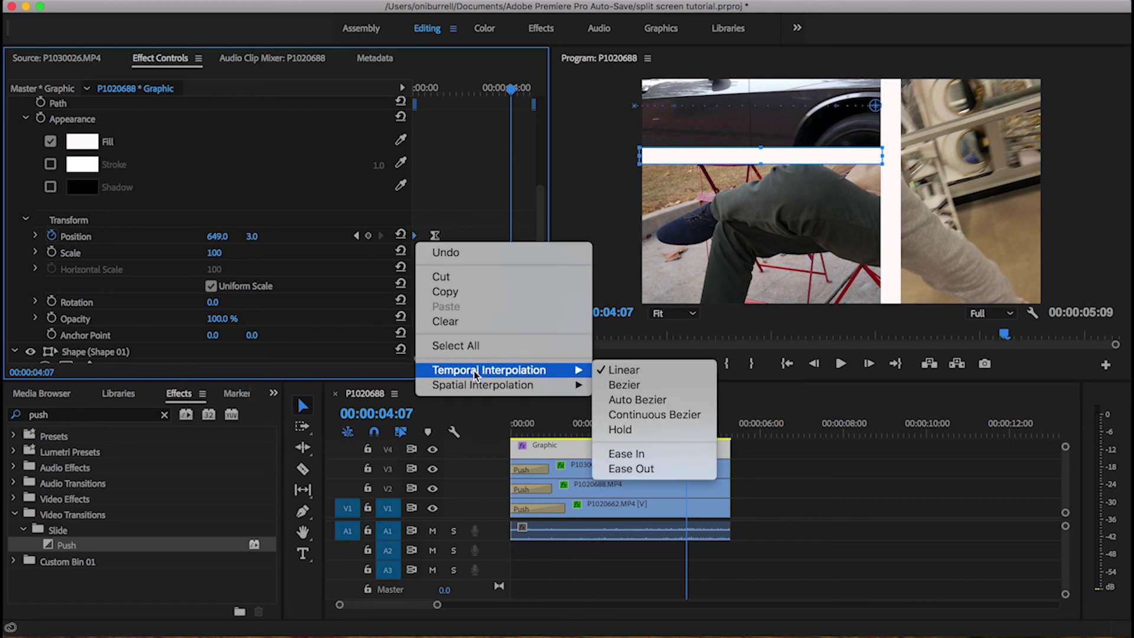
left_click(622, 470)
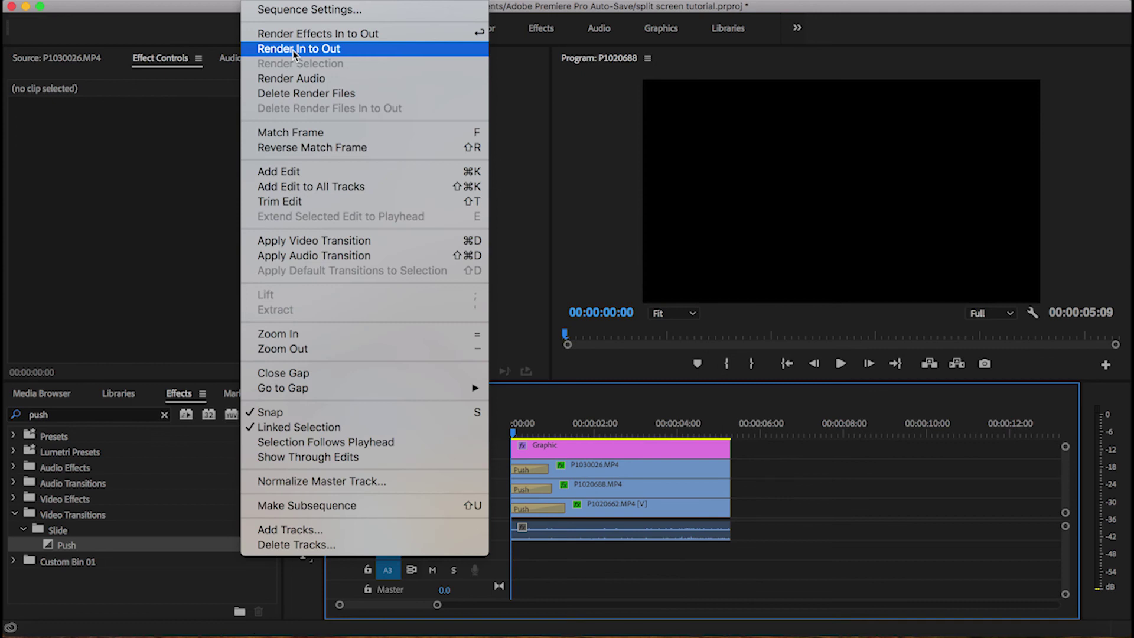
Step: Render the sequence from In to Out
left_click(293, 50)
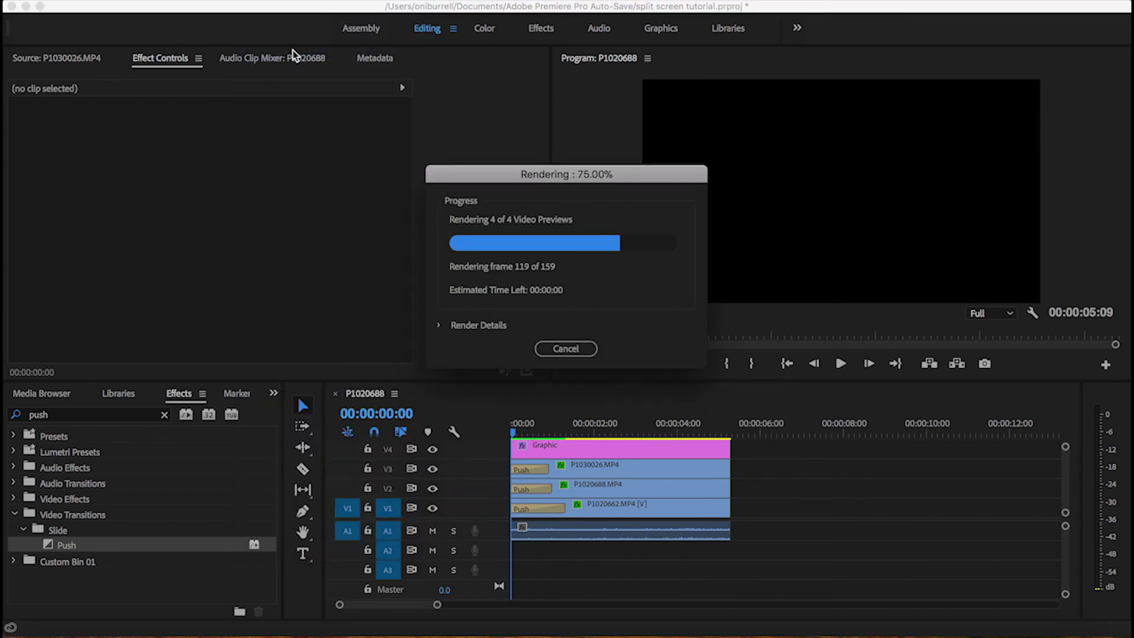